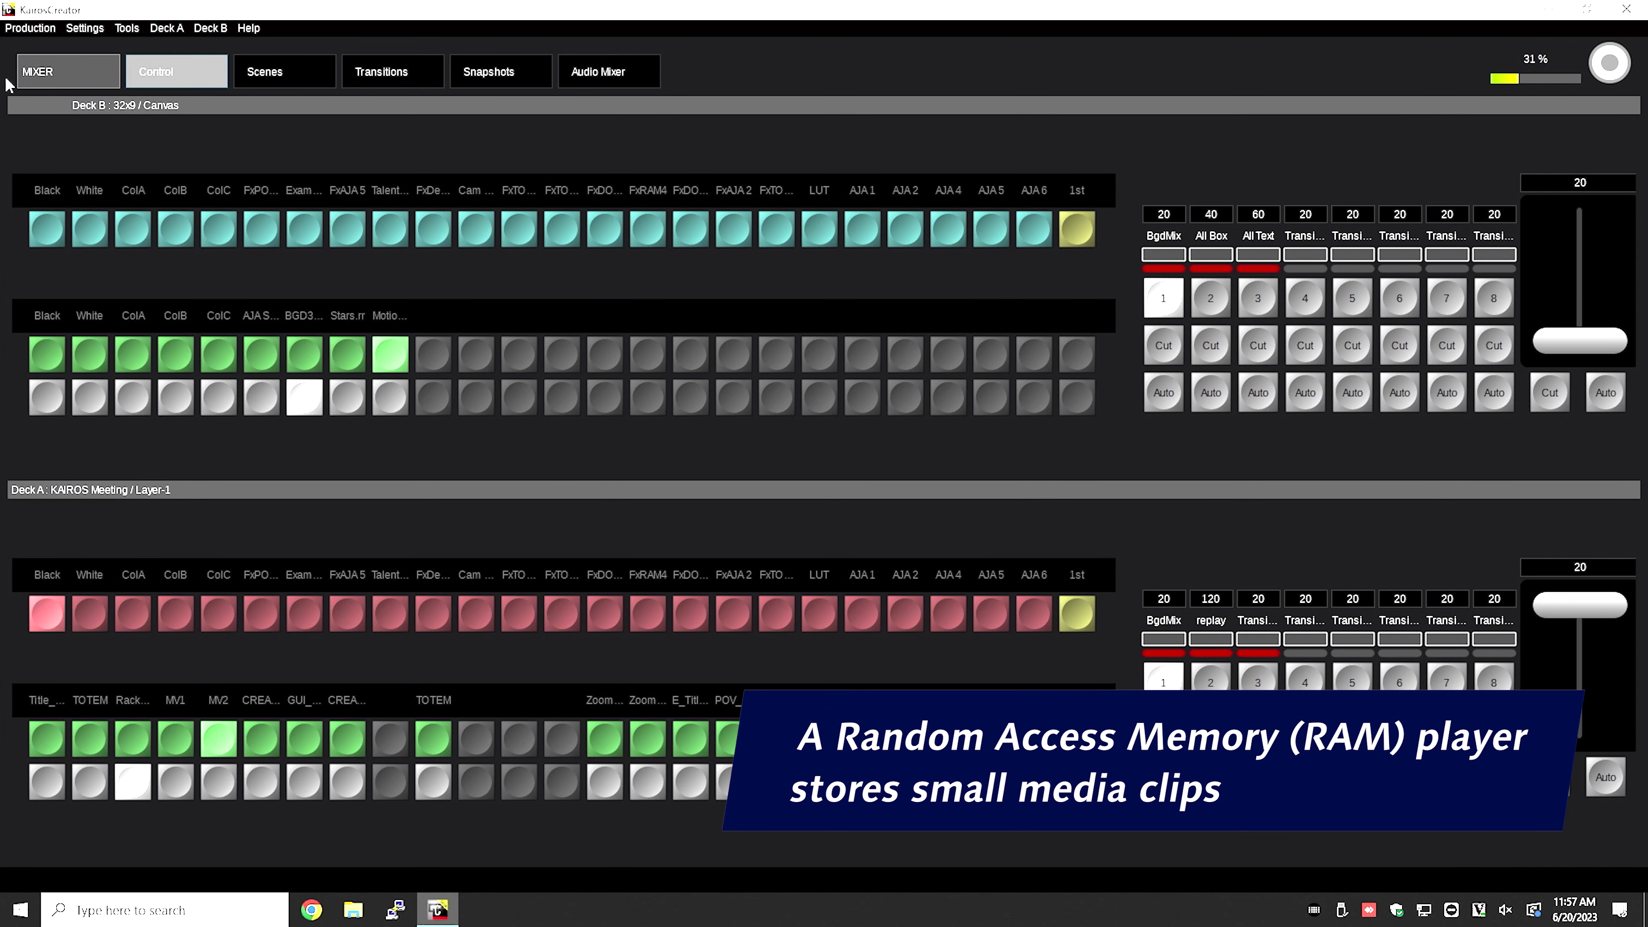
Open the RAM player media and inspect the properties of the Replay-Wipe Fill & Key clip.
click(19, 76)
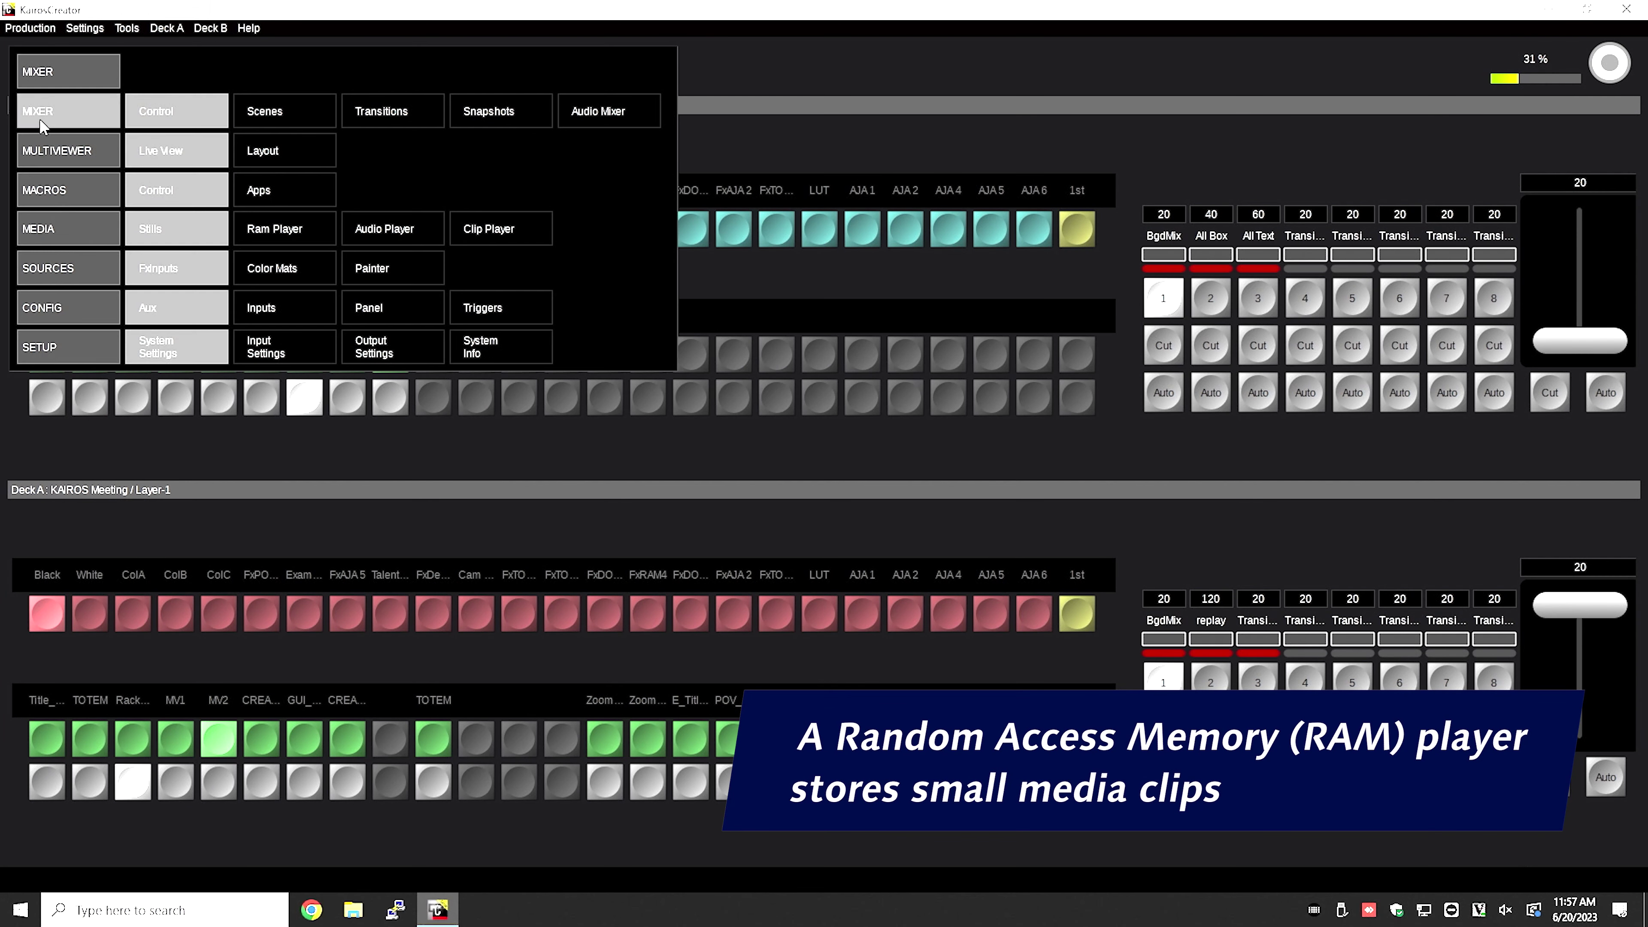
click(283, 228)
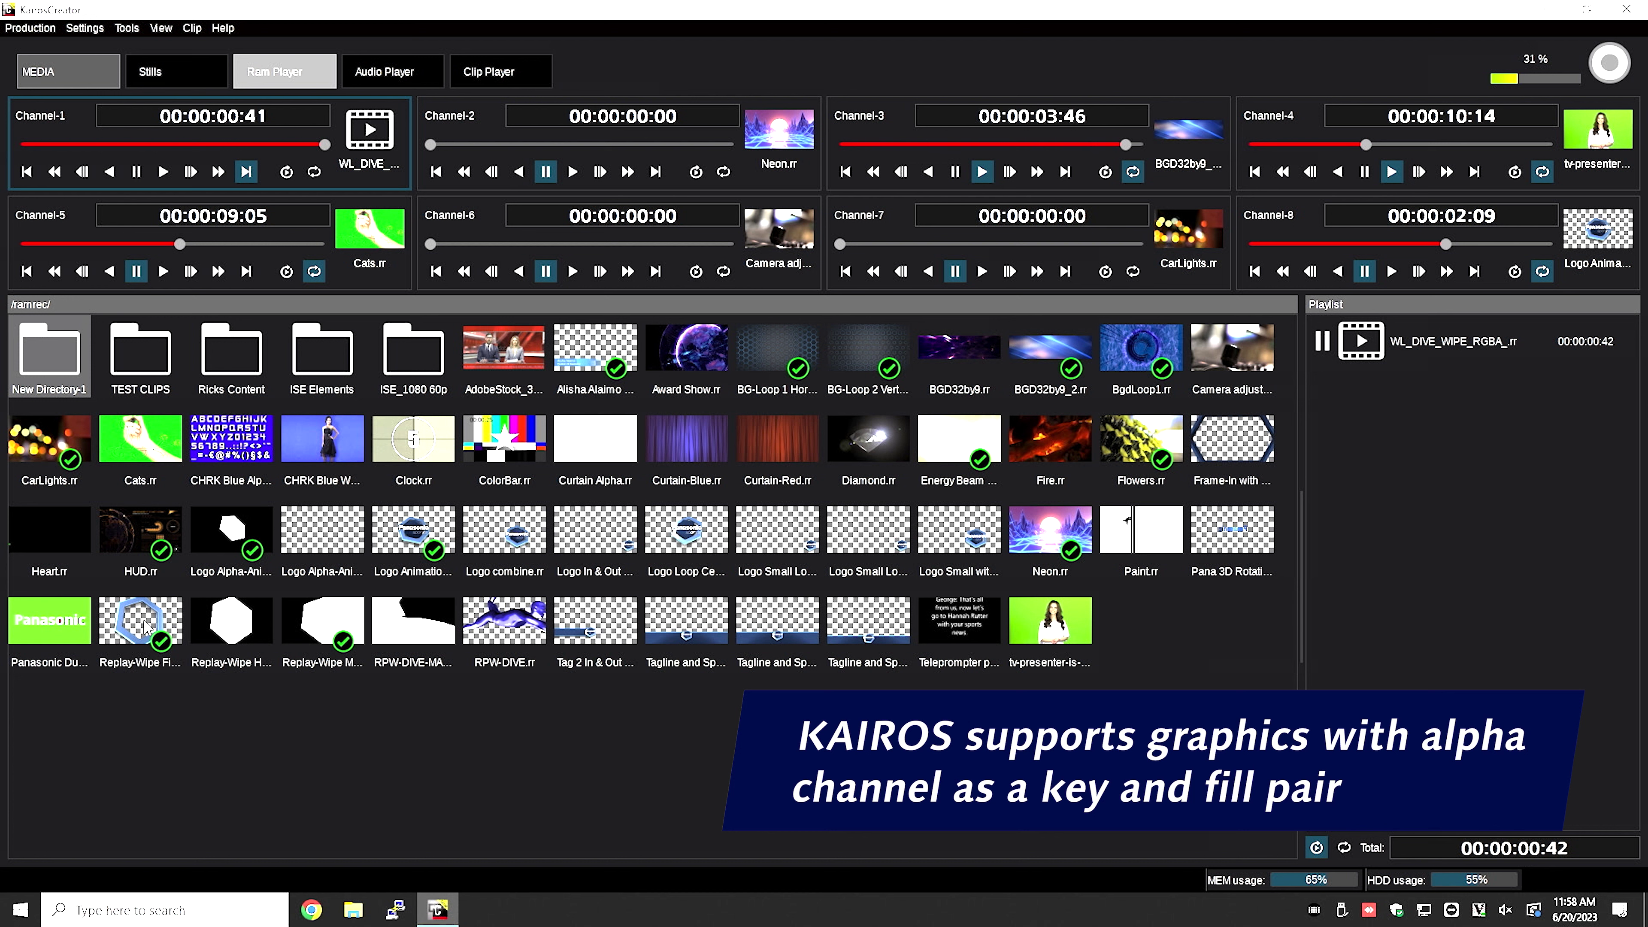
mouse_move(145, 624)
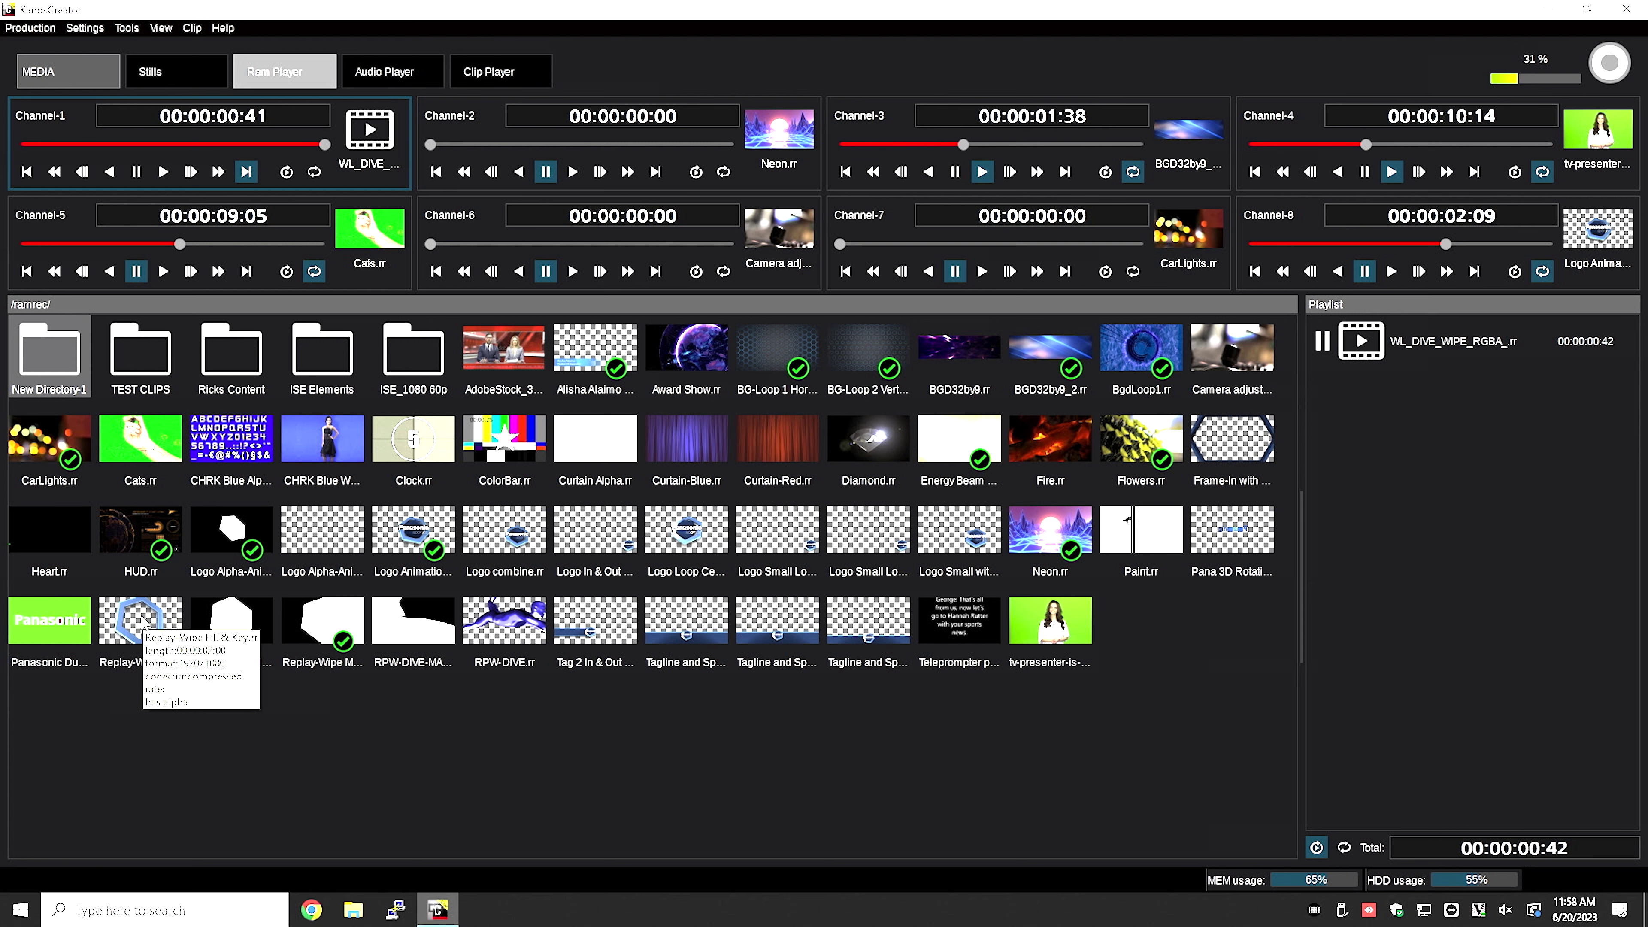
Create a new transition named REPLAY for the 16x9 scene in the mixer's transitions.
click(68, 83)
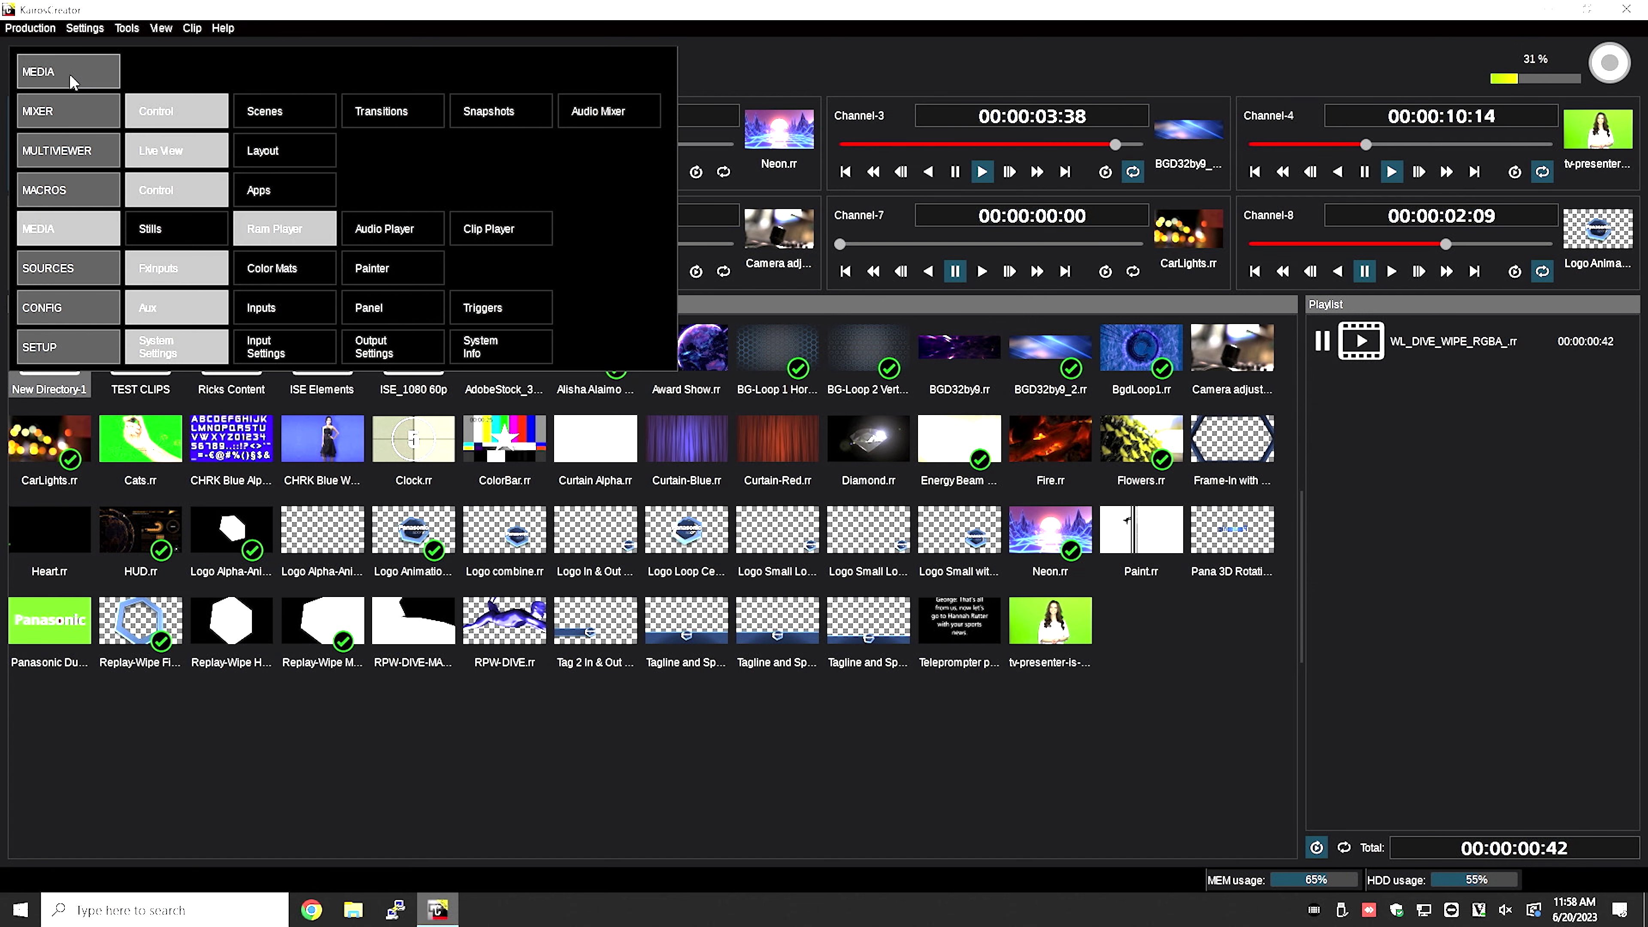
click(403, 113)
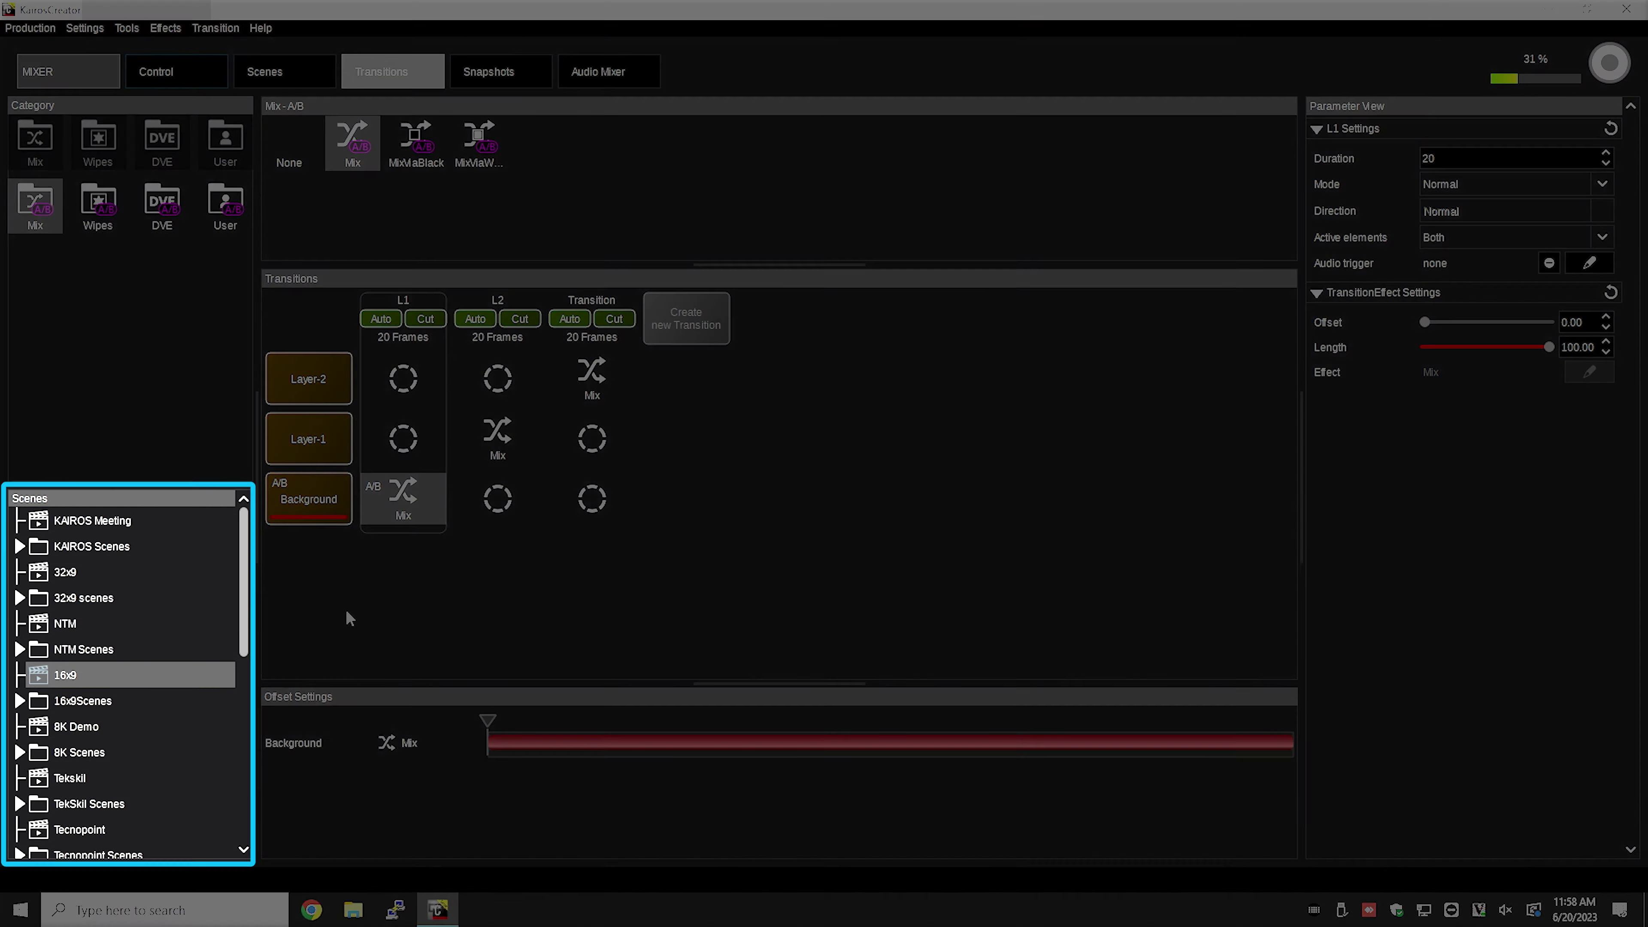
click(91, 682)
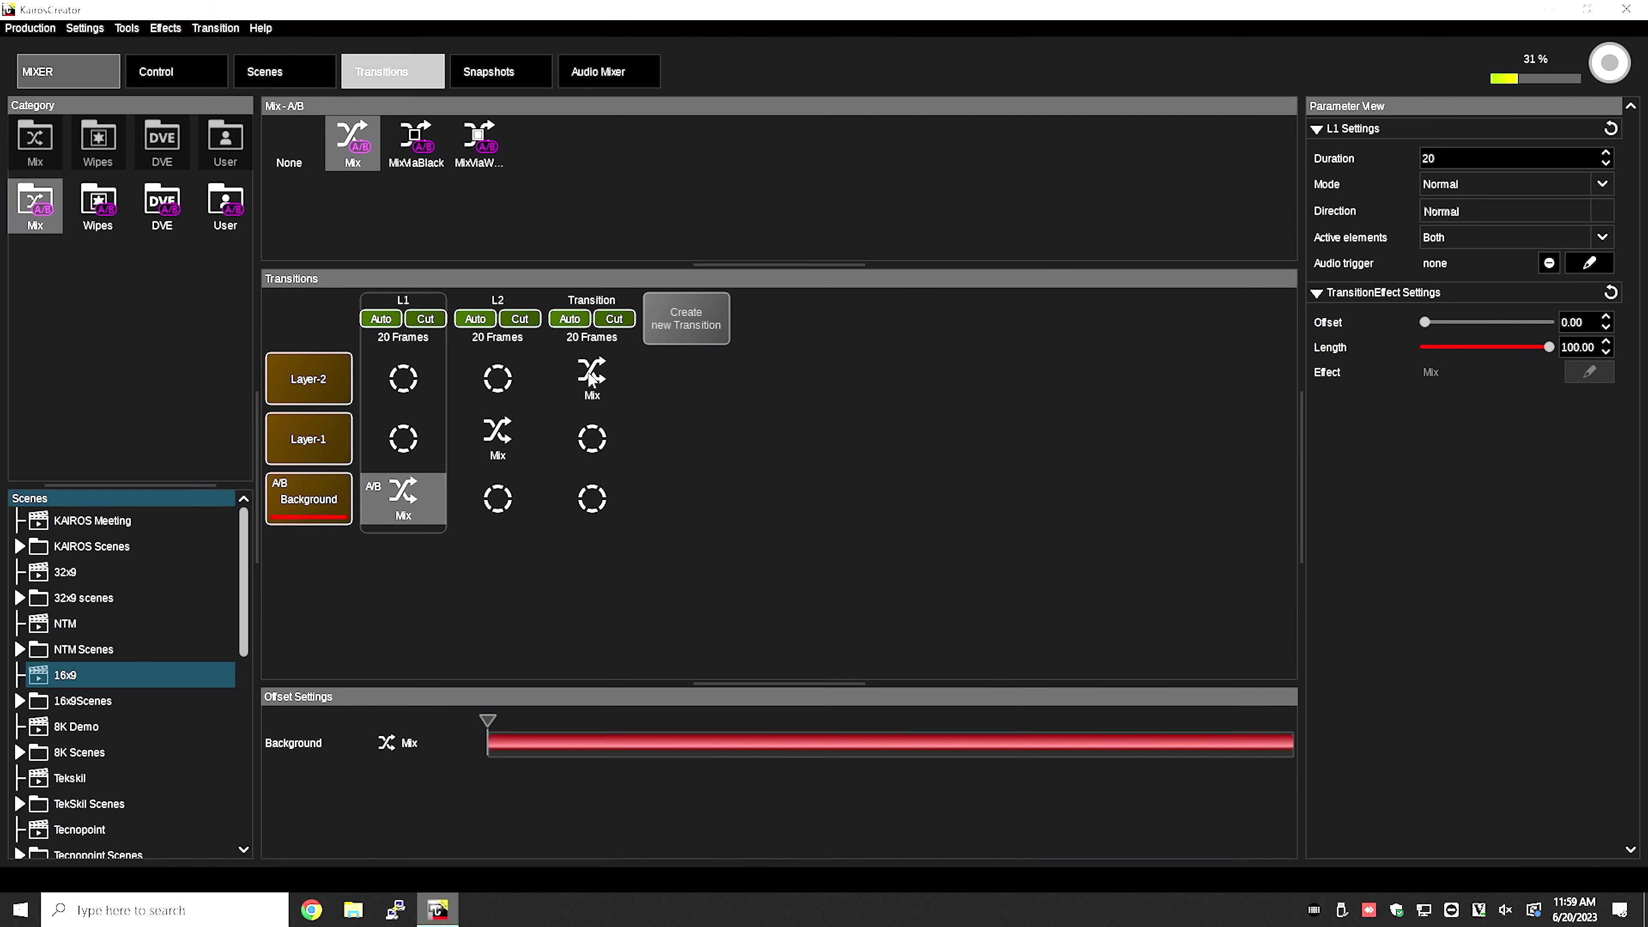
click(693, 317)
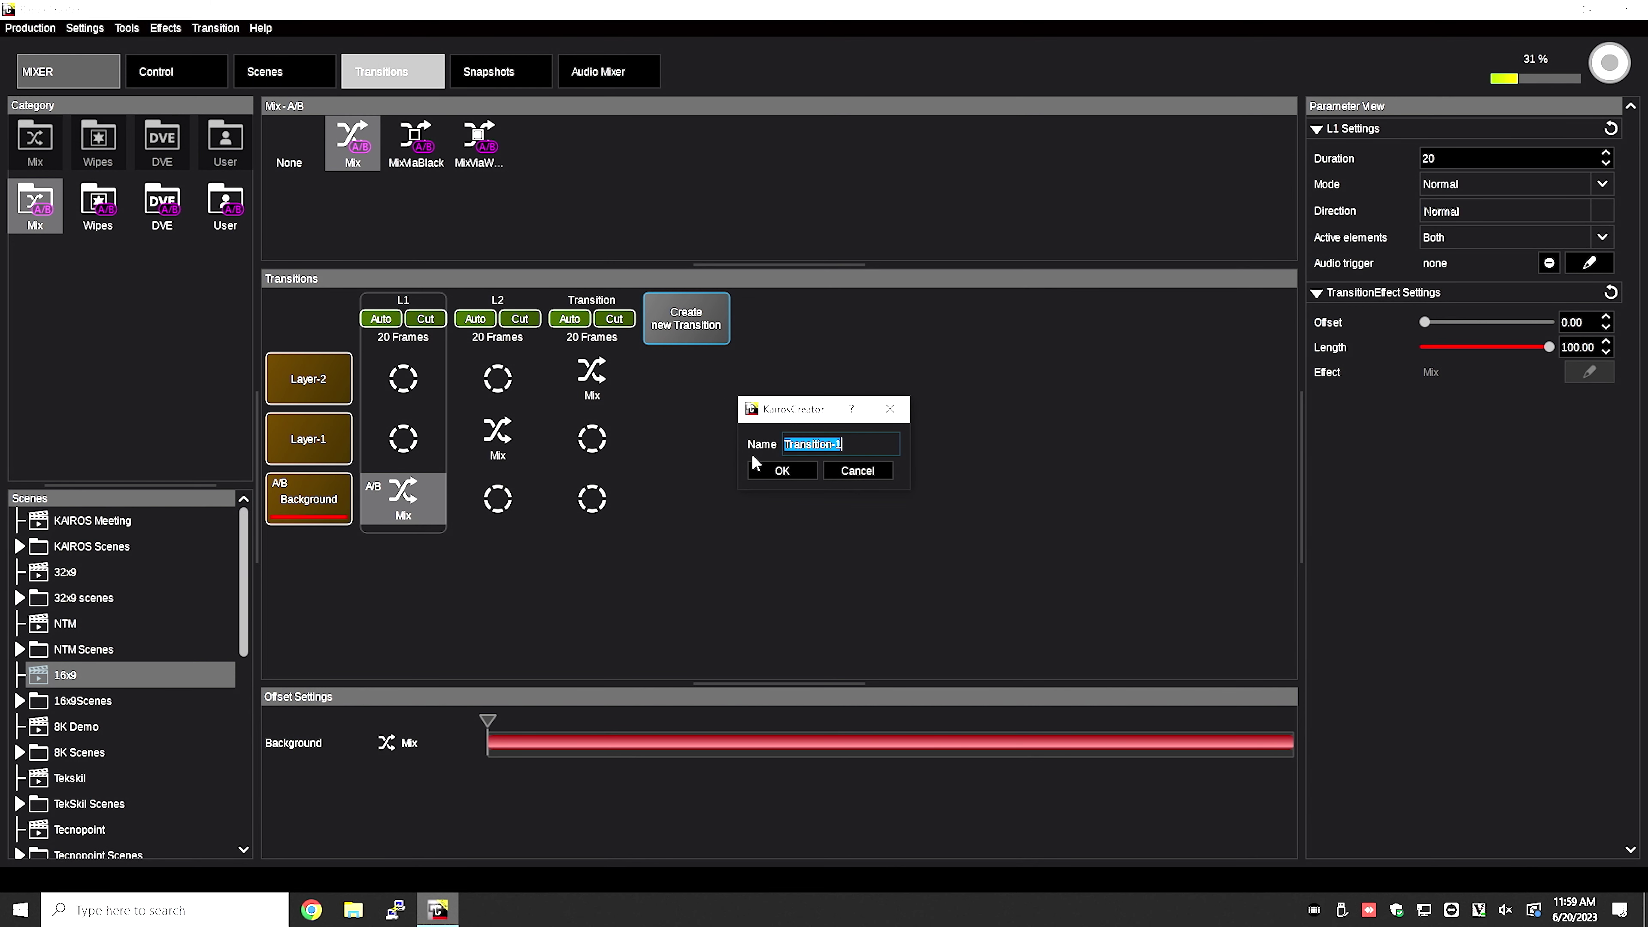
text(REPLAY)
key(Return)
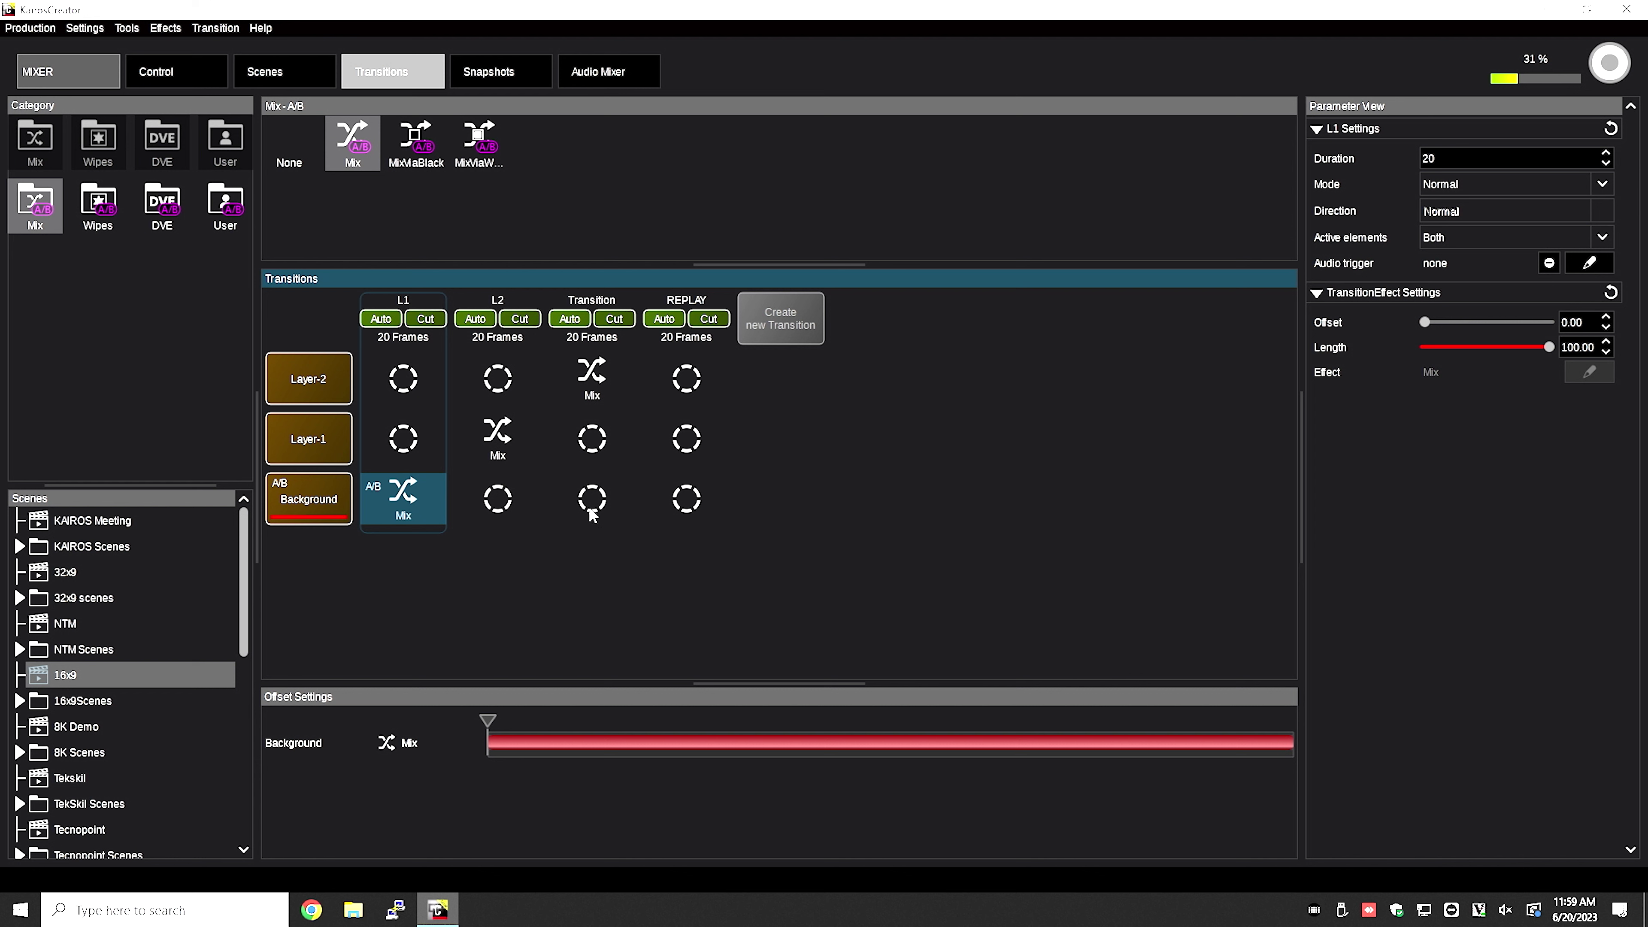
Create a user A/B effect of type ReplayWipe named HEX for REPLAY's Background layer.
click(687, 501)
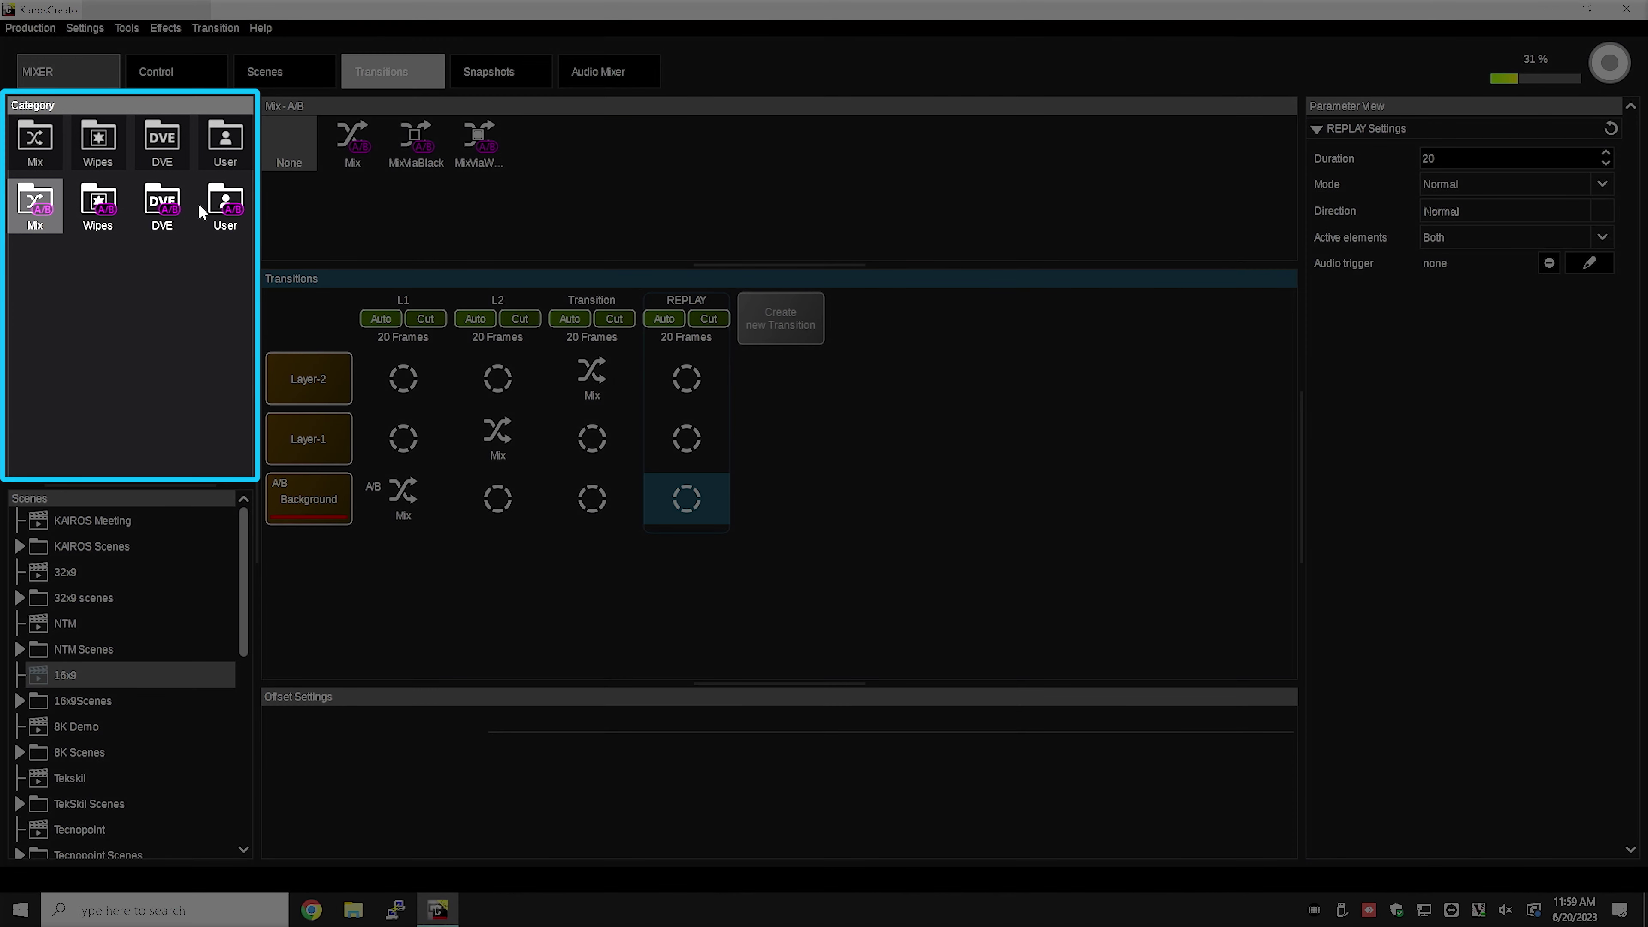
click(228, 203)
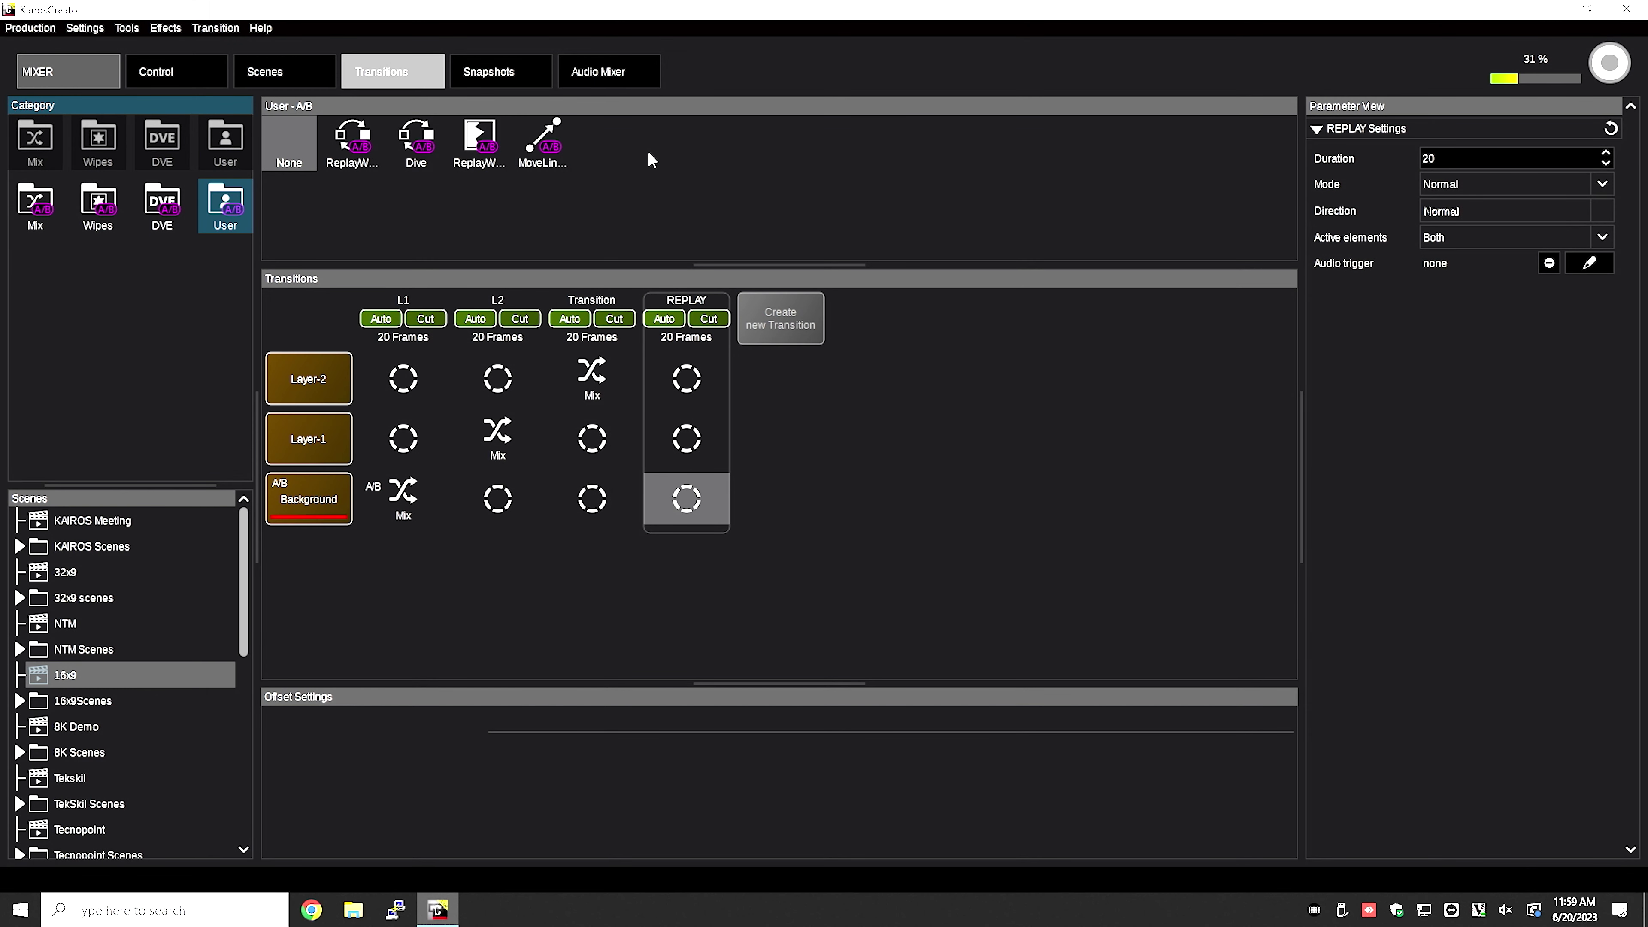
right_click(635, 148)
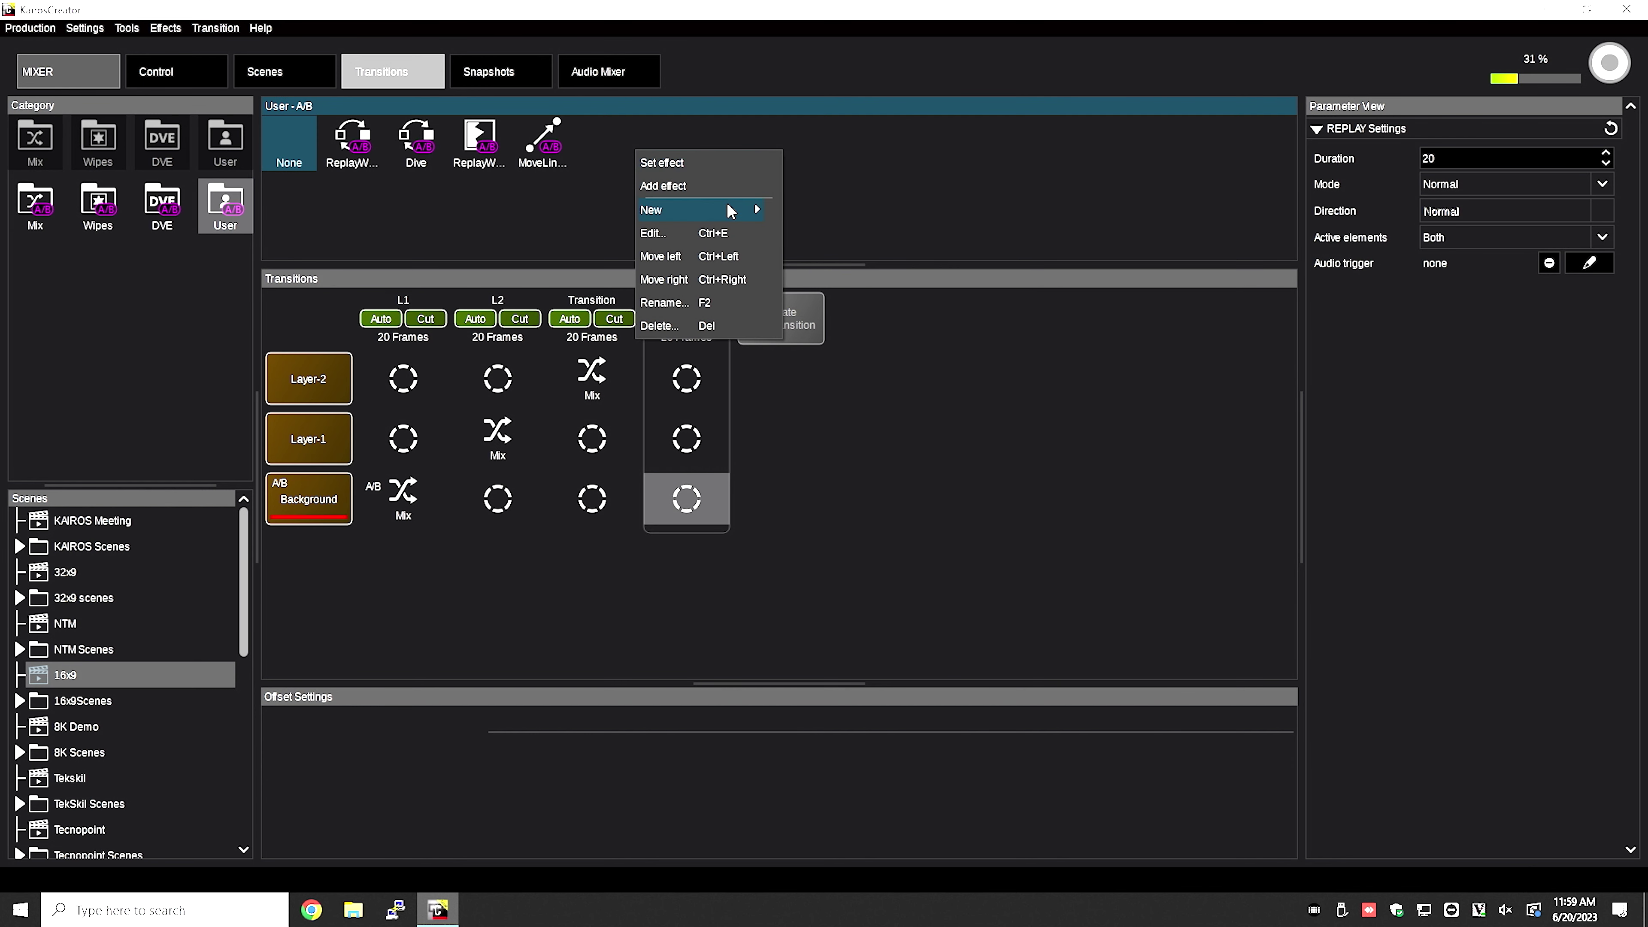
mouse_move(727, 214)
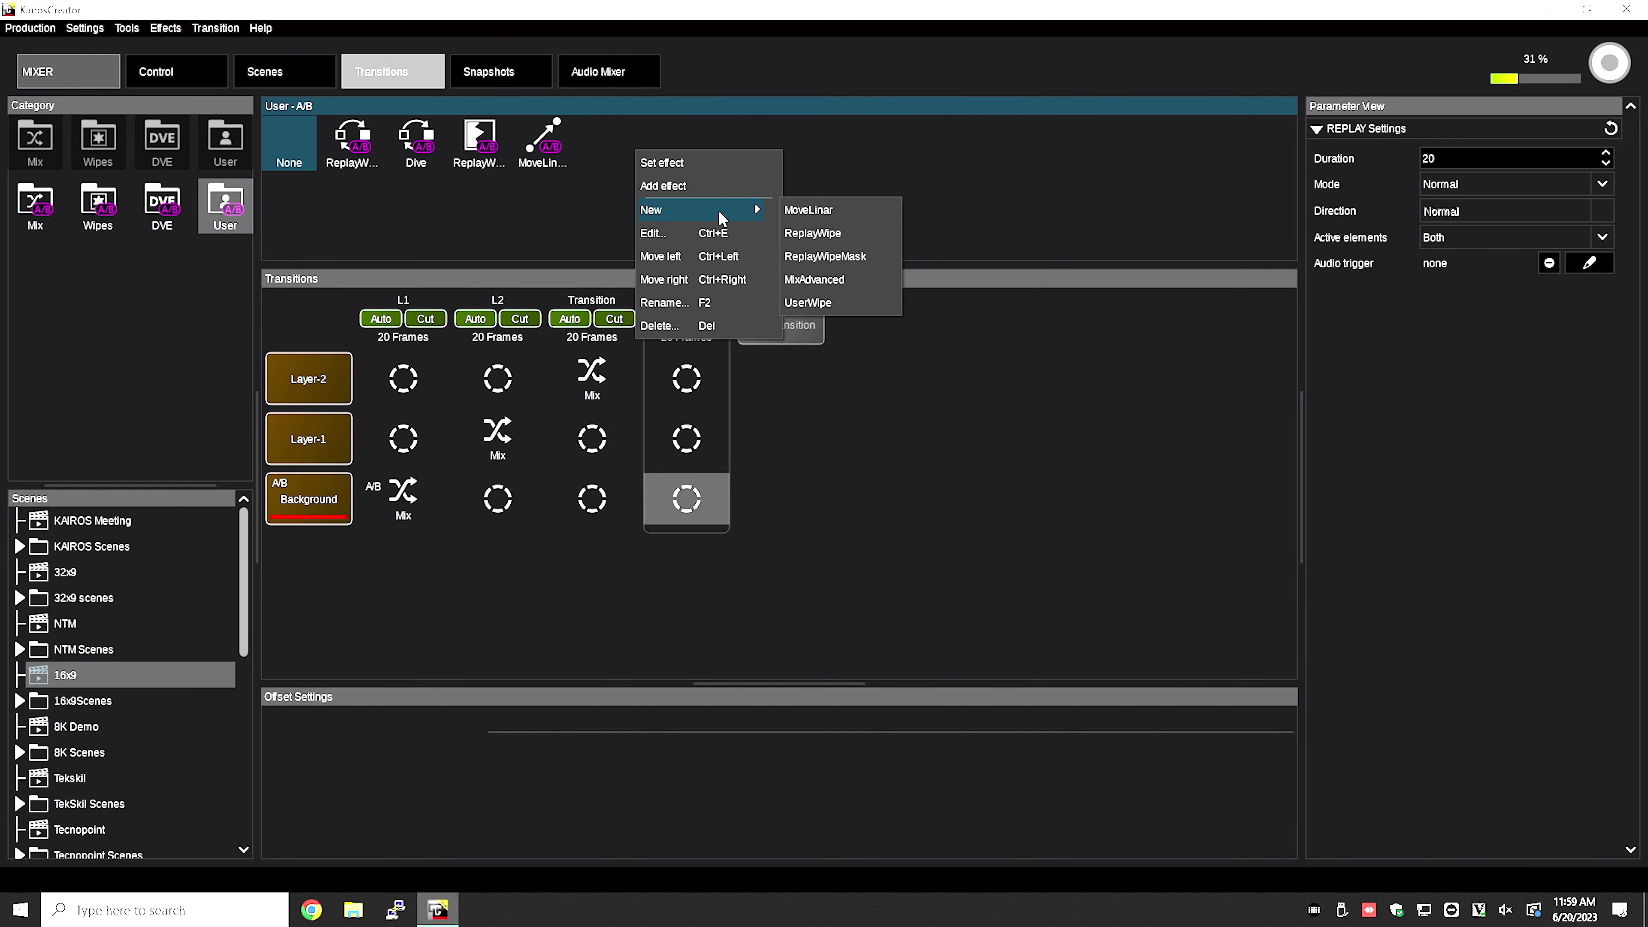
click(823, 234)
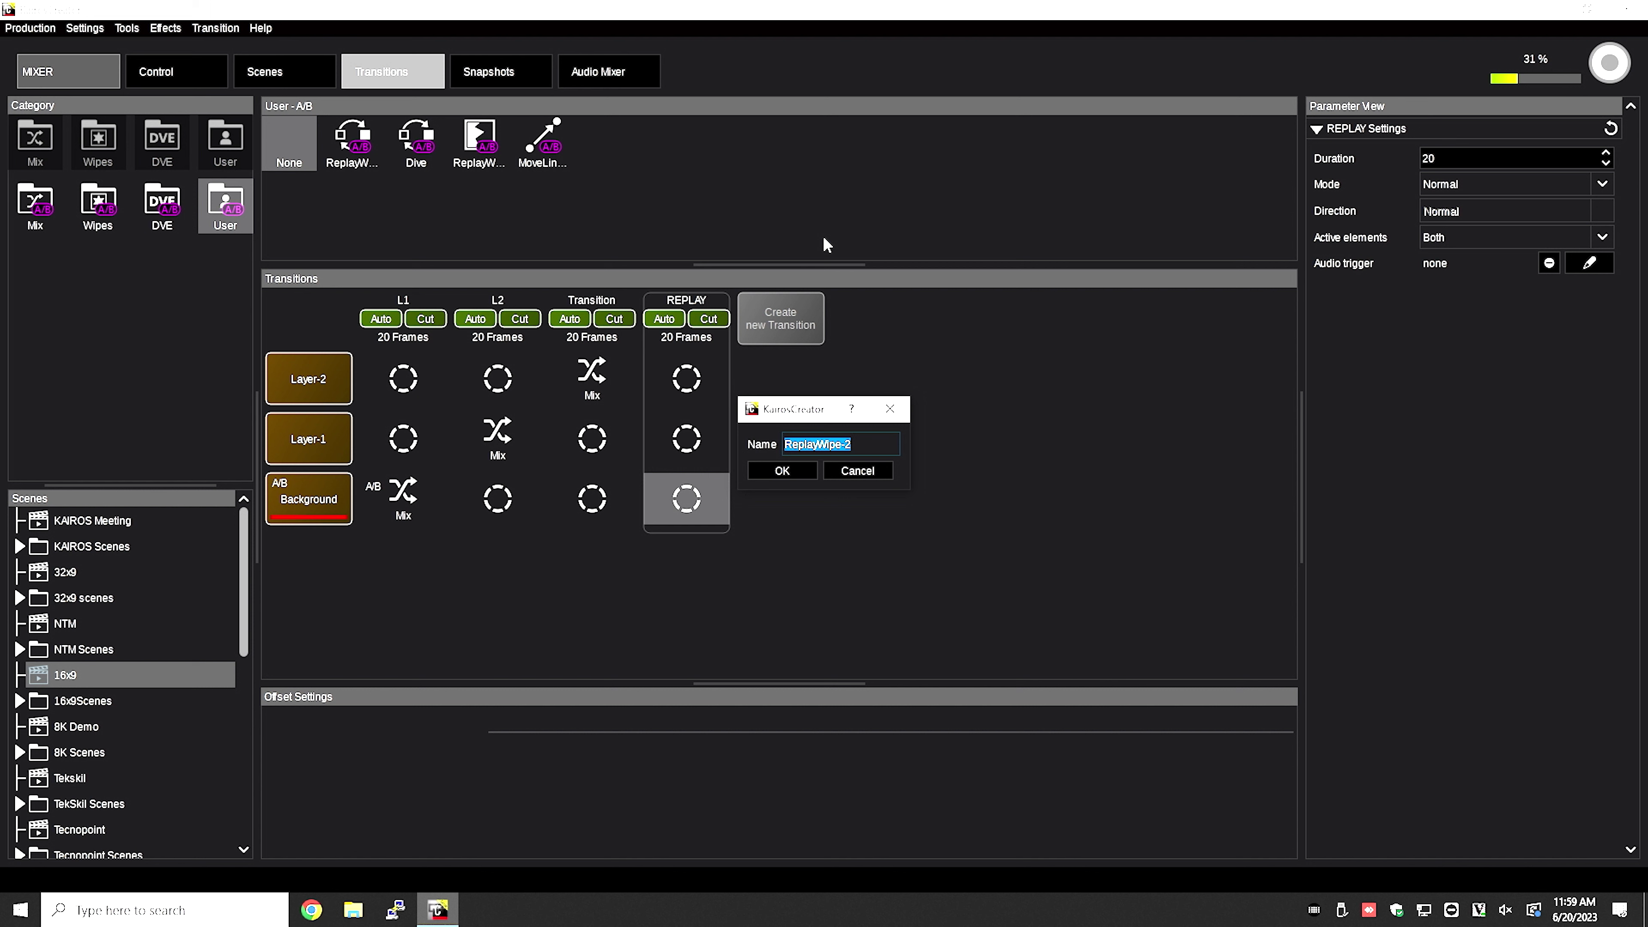
text(HEX)
key(Return)
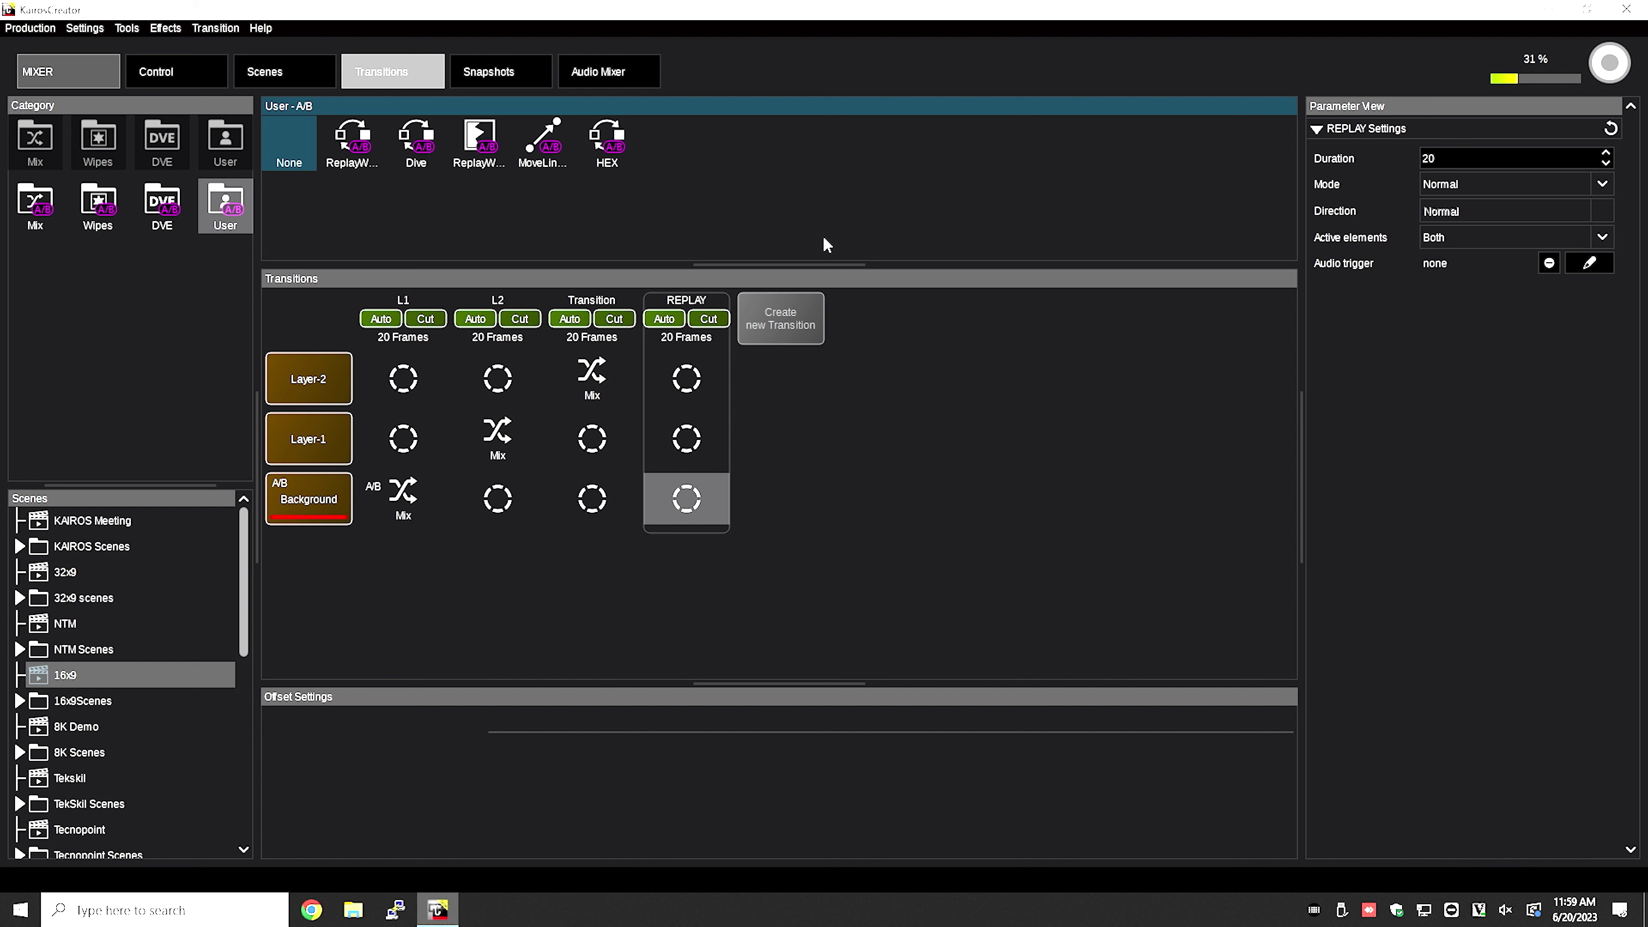
Edit the HEX effect and set its A/B mask to the Replay-Wipe Matte A-B.rr clip.
click(615, 151)
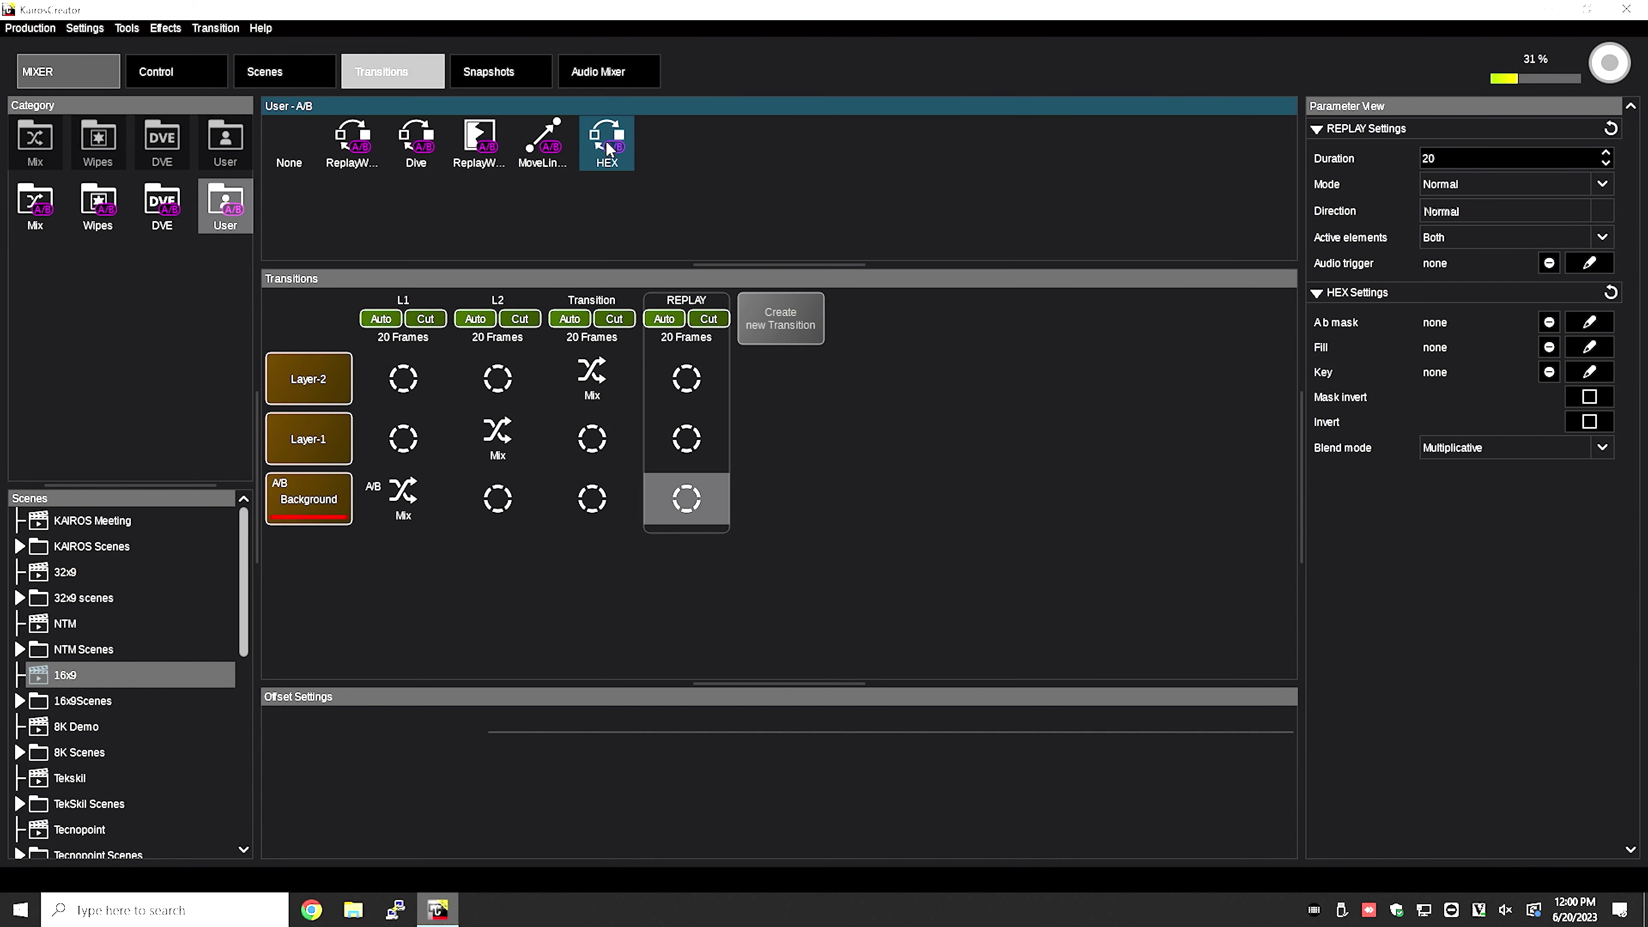
right_click(606, 141)
click(635, 227)
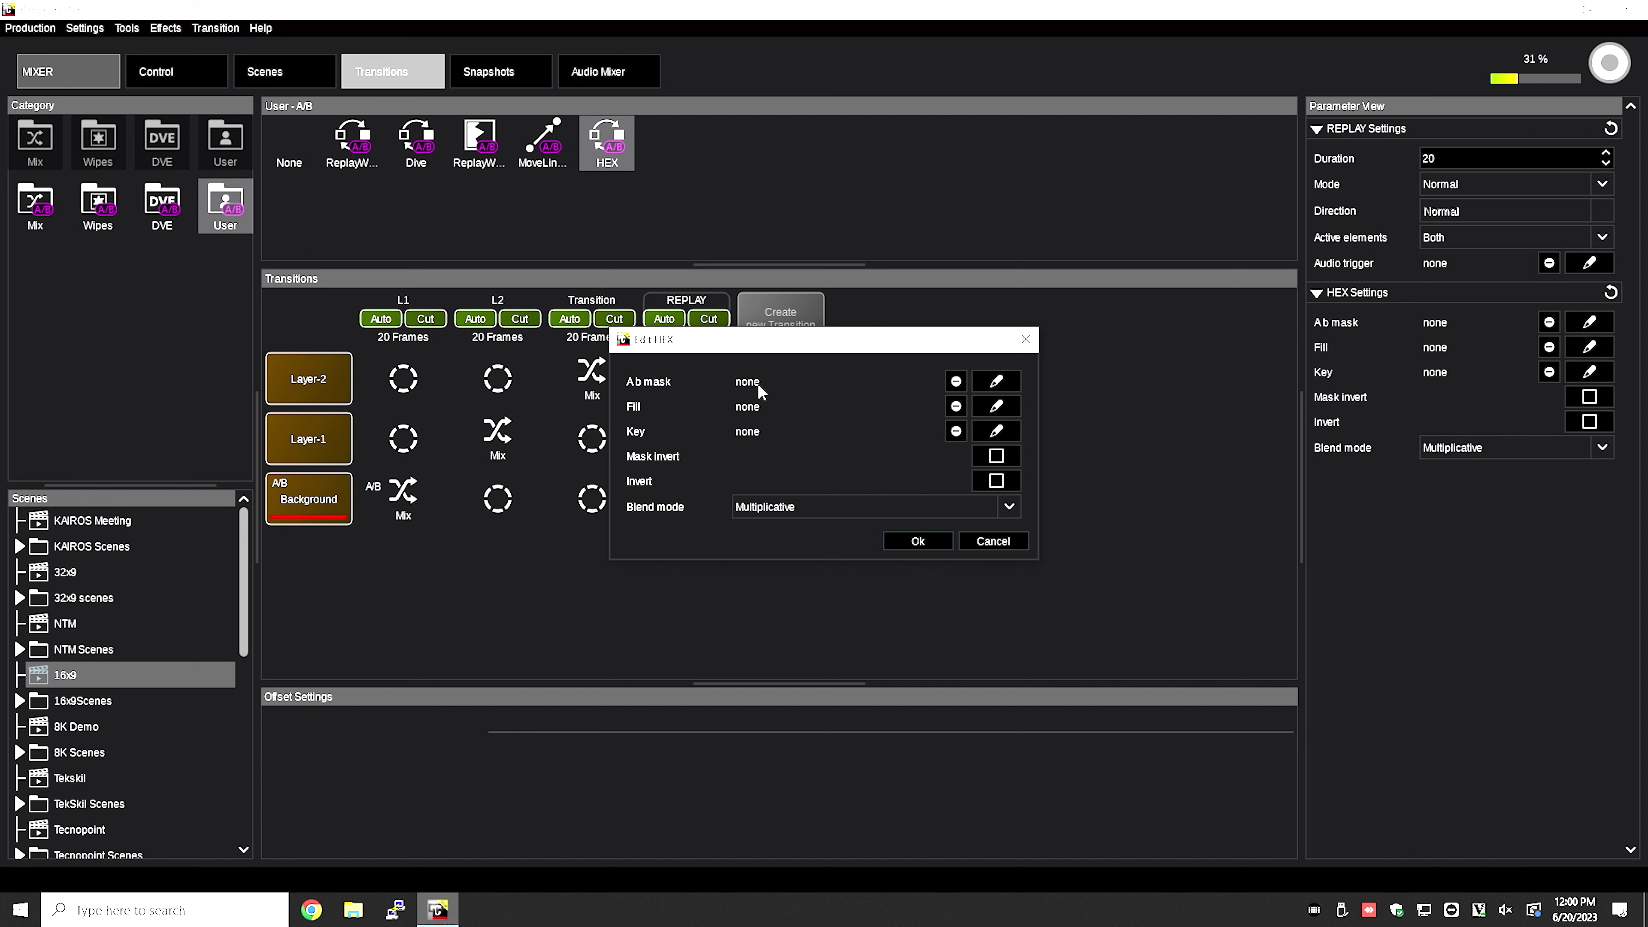
click(997, 381)
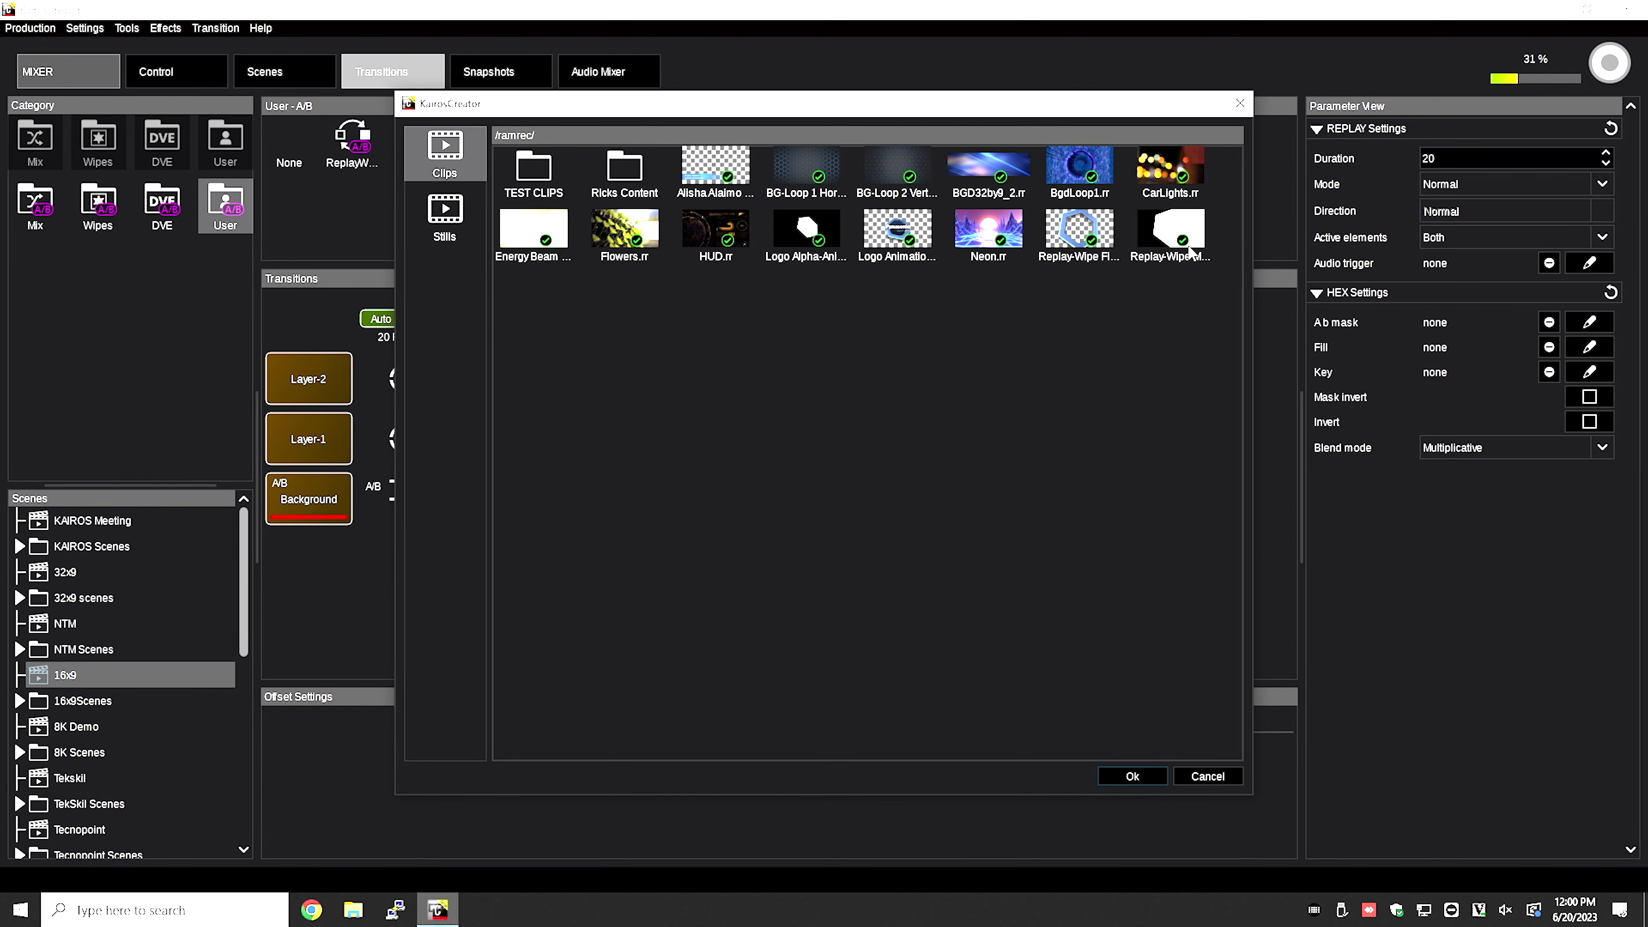
click(1171, 243)
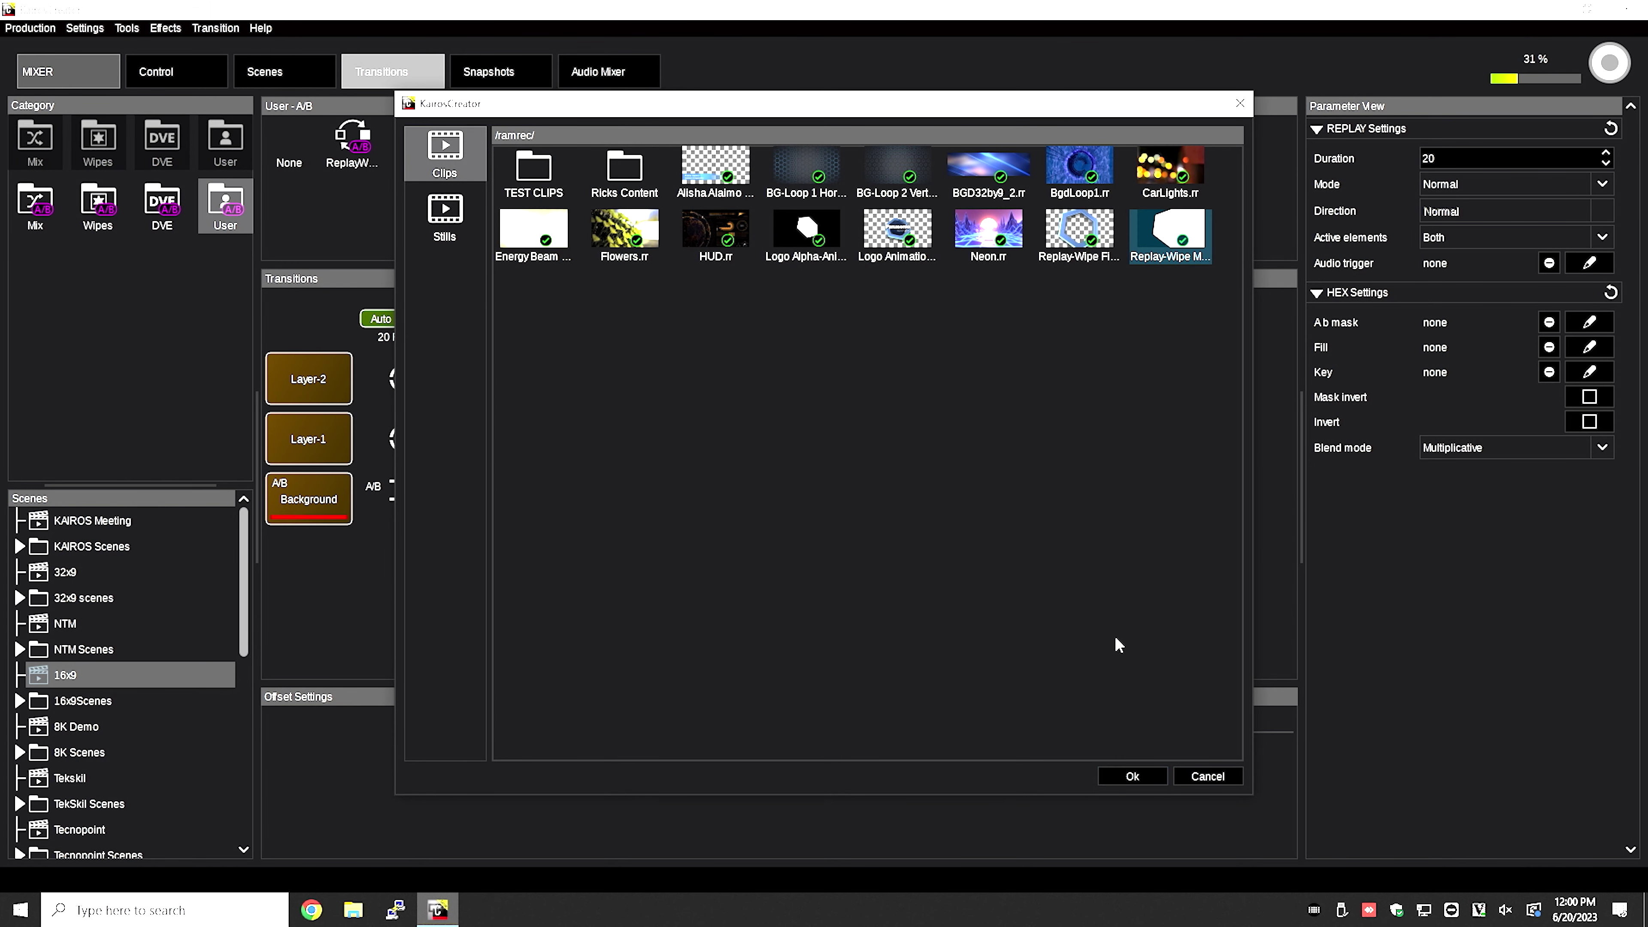
click(1149, 776)
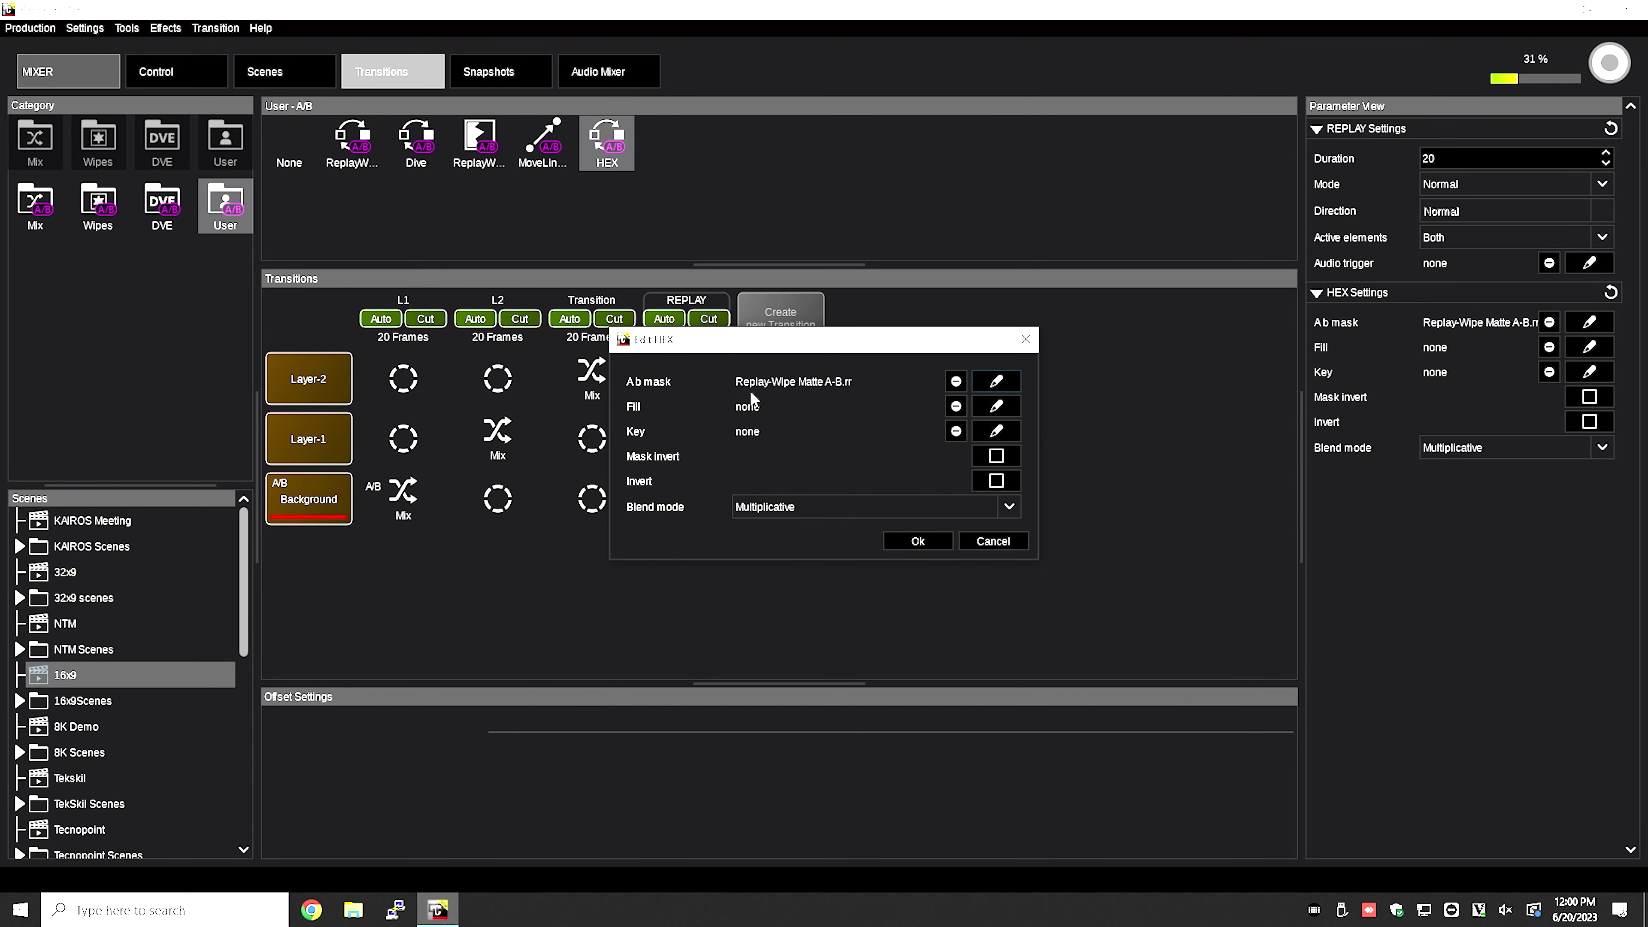
Set the HEX effect's fill to the Replay-Wipe Fill & Key.rr clip and apply the settings.
click(996, 407)
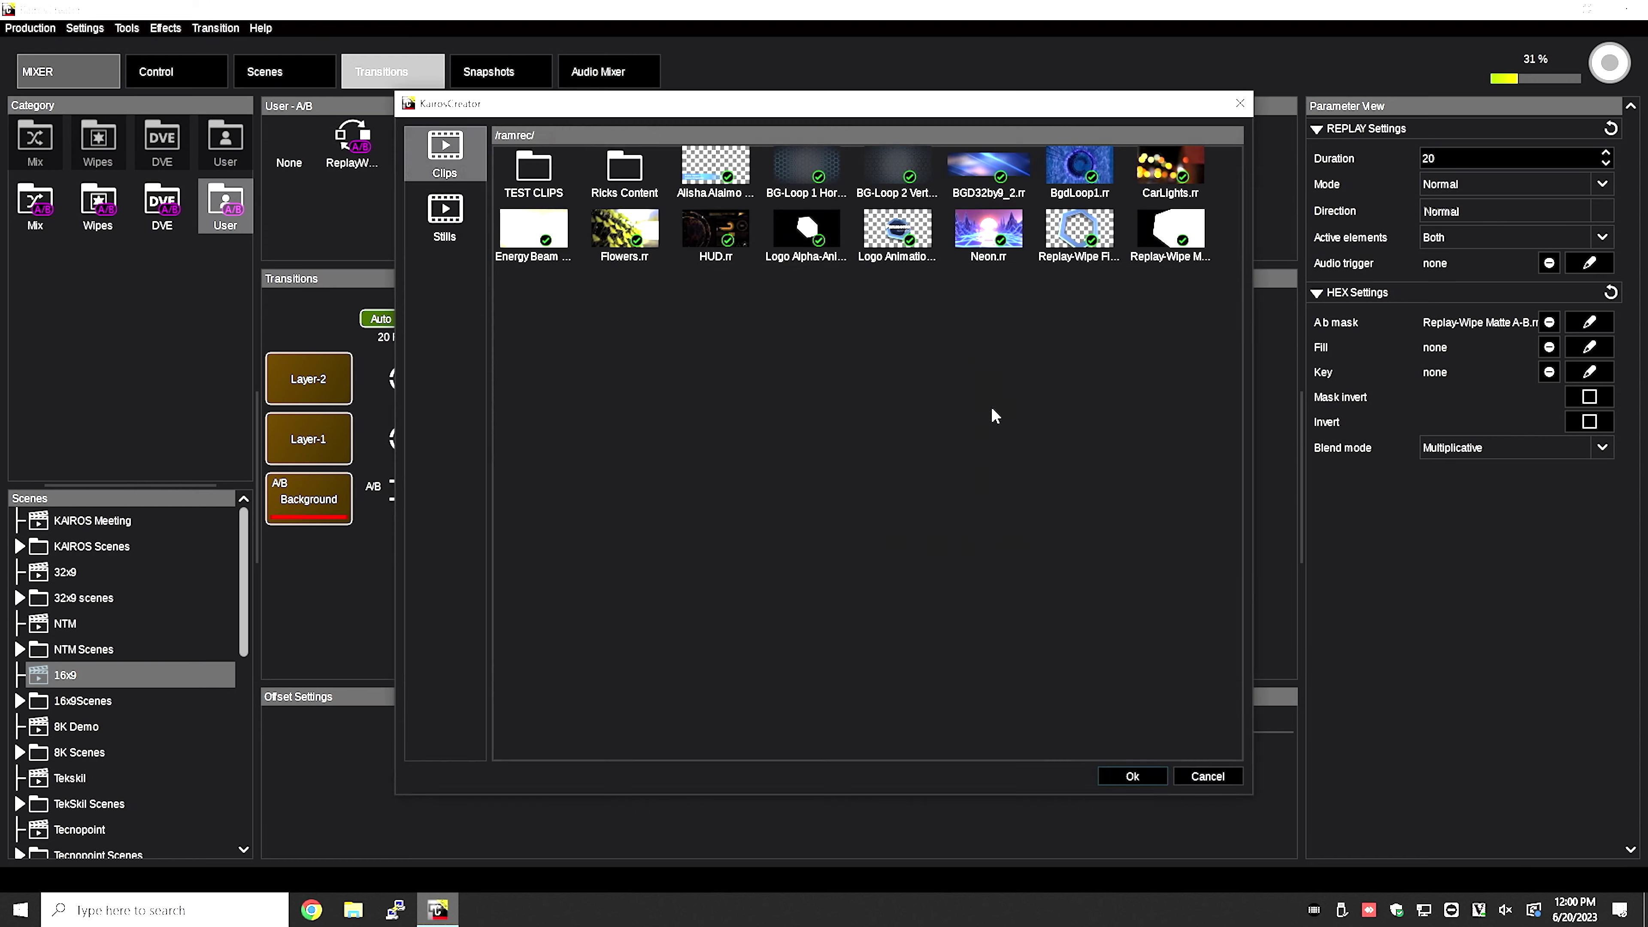
click(1083, 232)
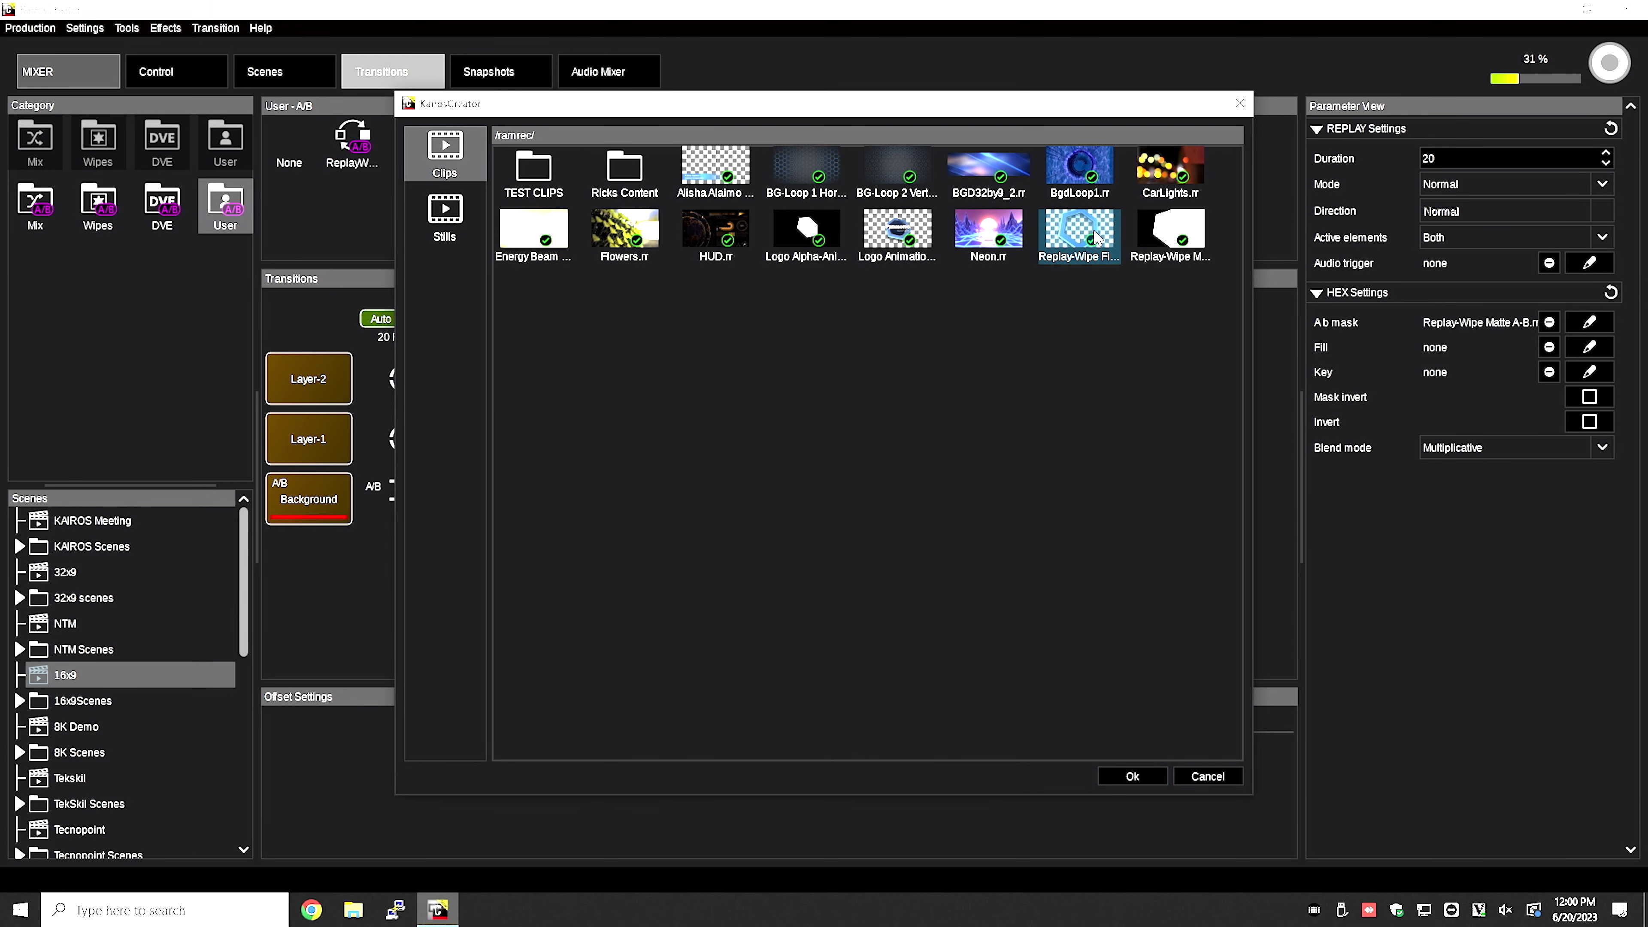
click(1132, 776)
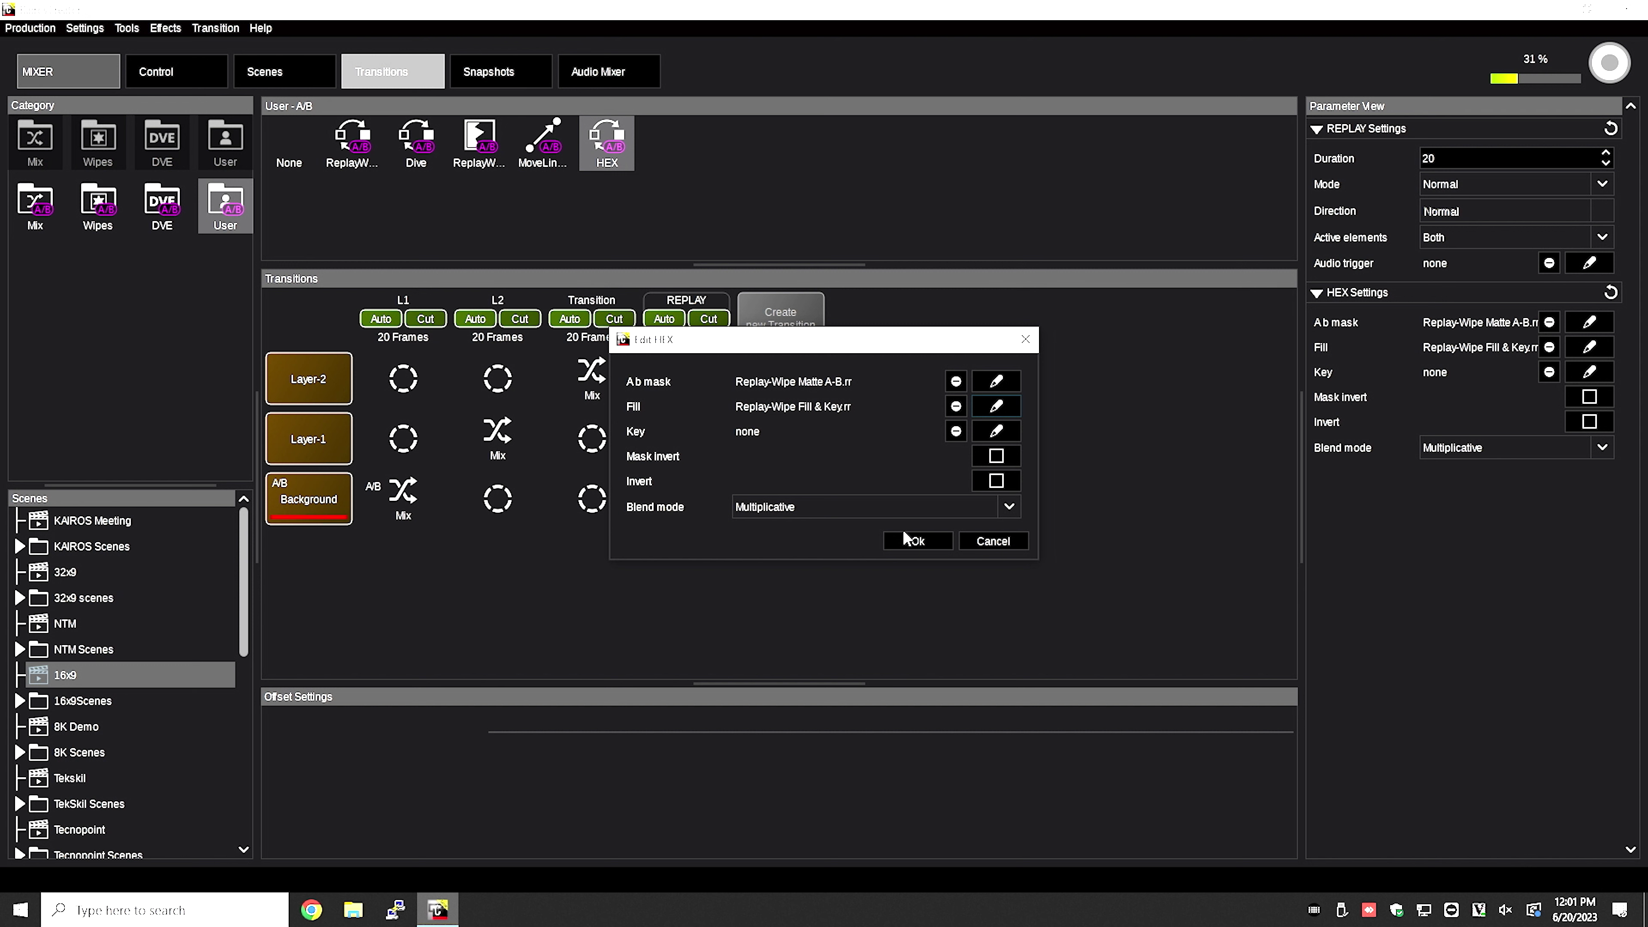
click(918, 541)
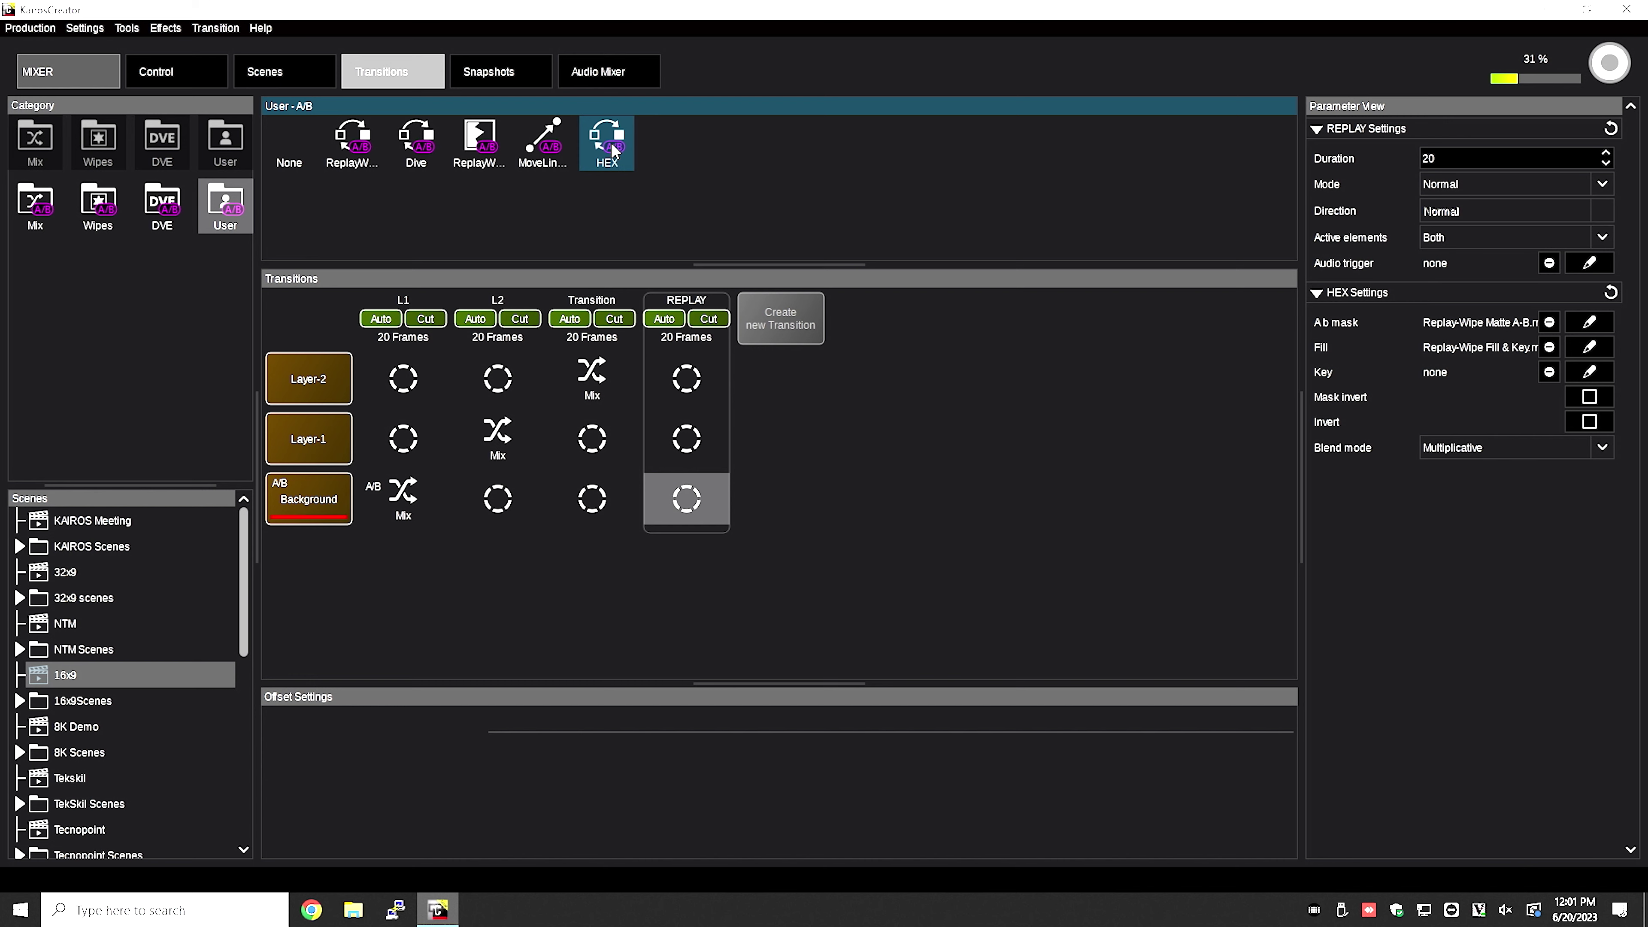
Assign the HEX effect to the Background layer of the REPLAY transition.
drag(614, 151, 688, 501)
click(692, 502)
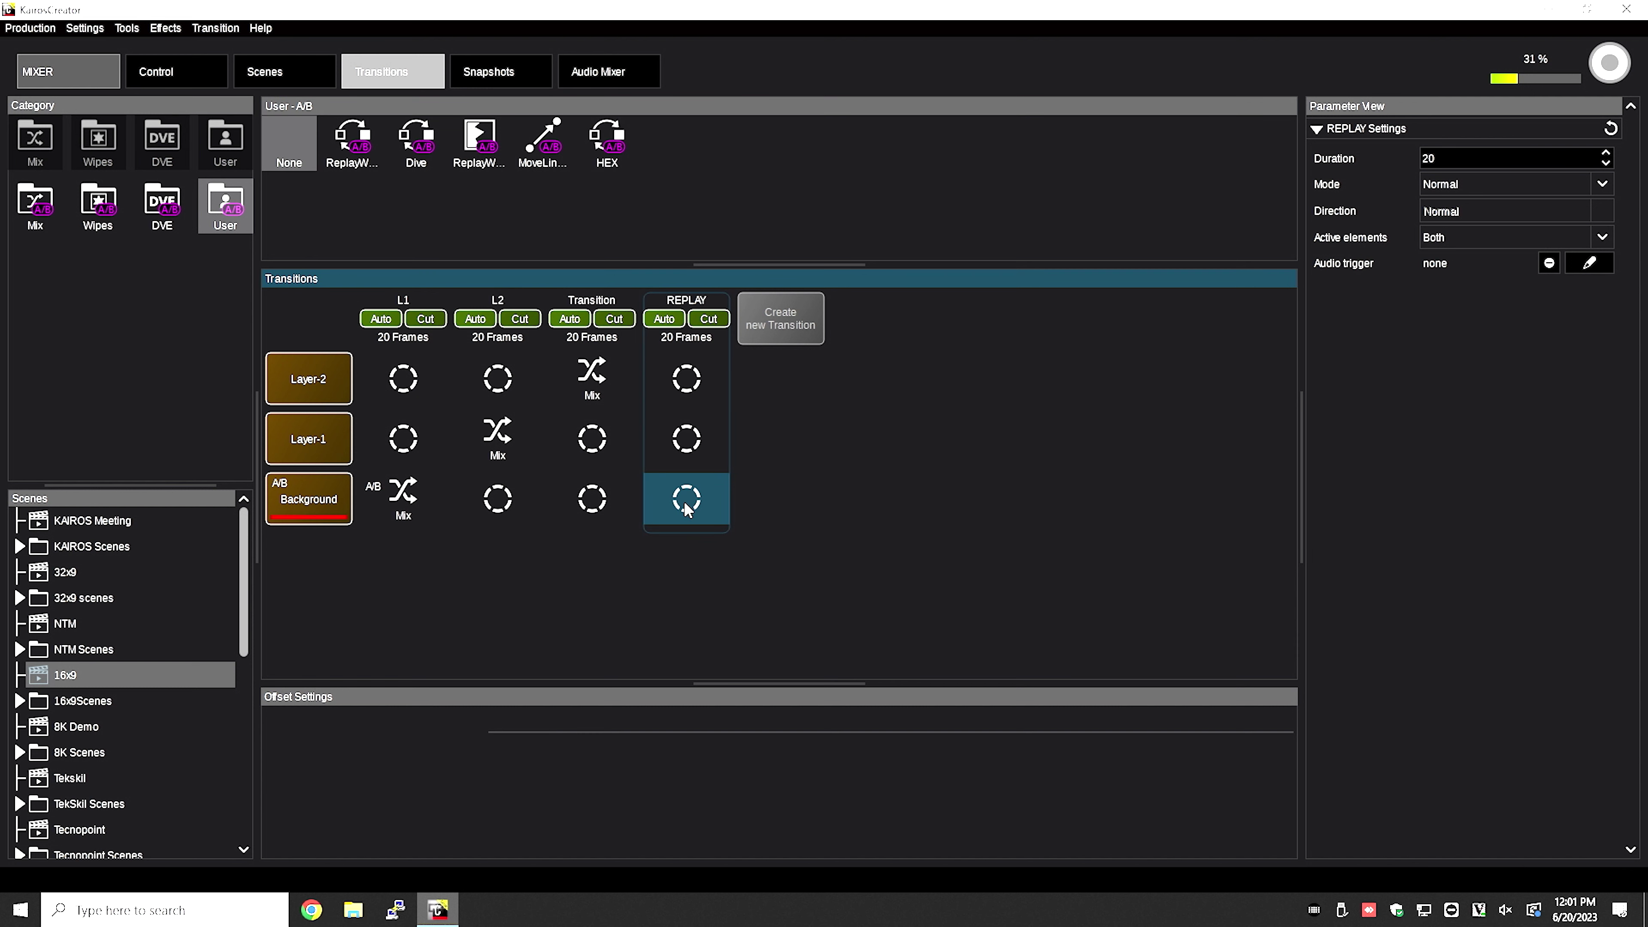
click(610, 148)
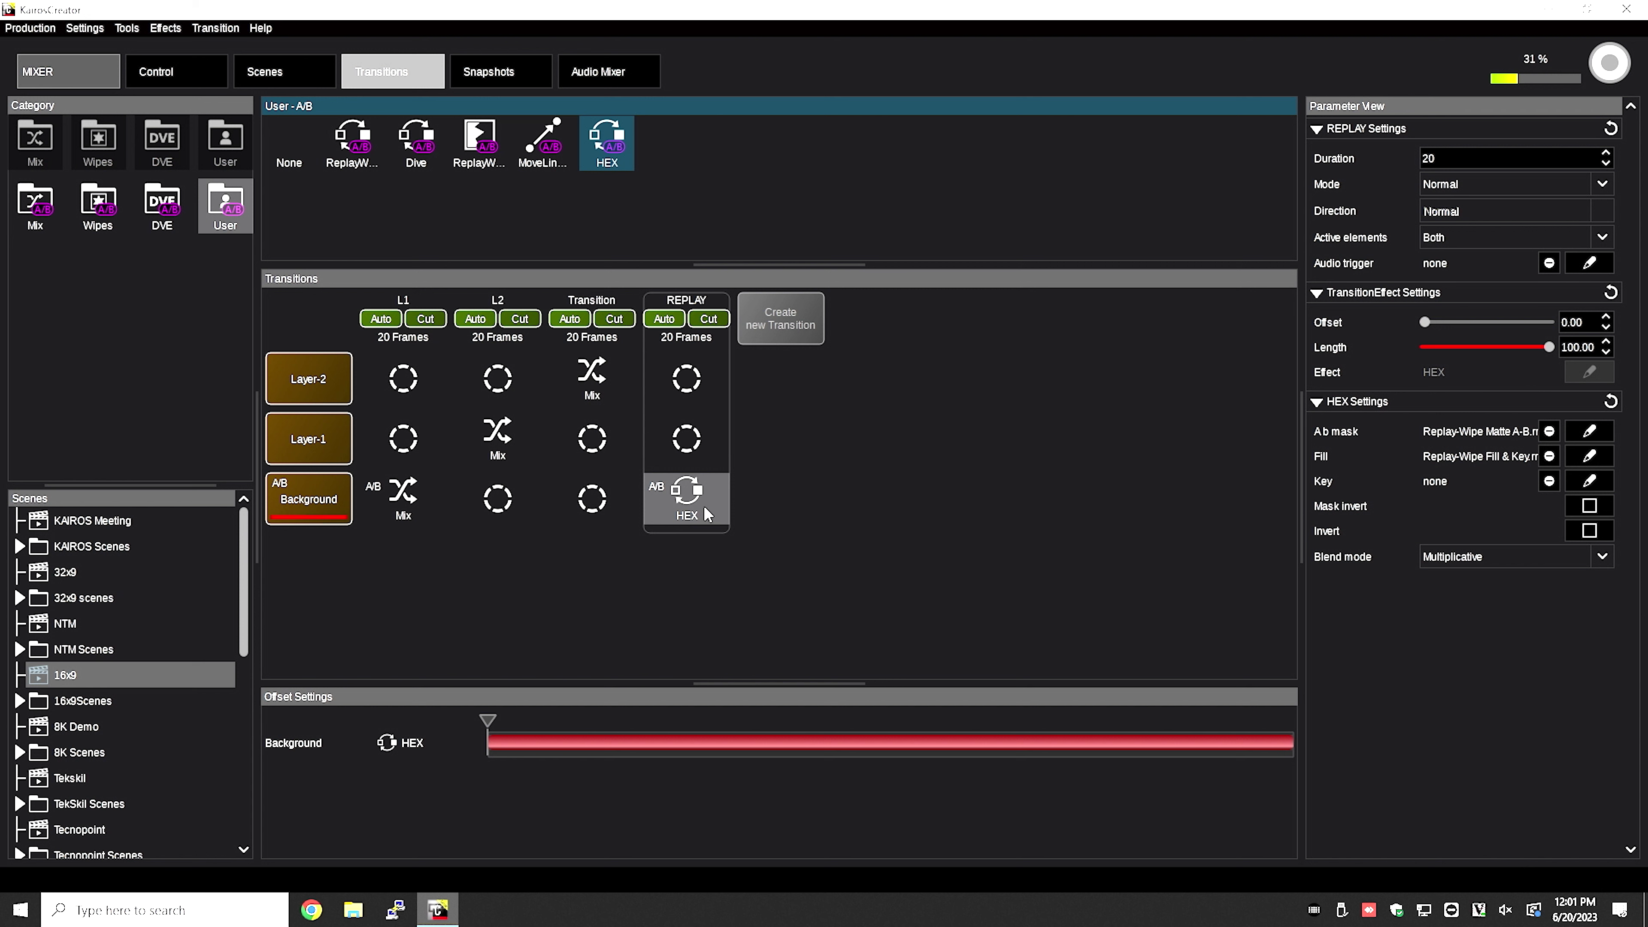
Set the REPLAY transition's duration to 55 frames and choose none as its audio trigger.
double_click(1449, 158)
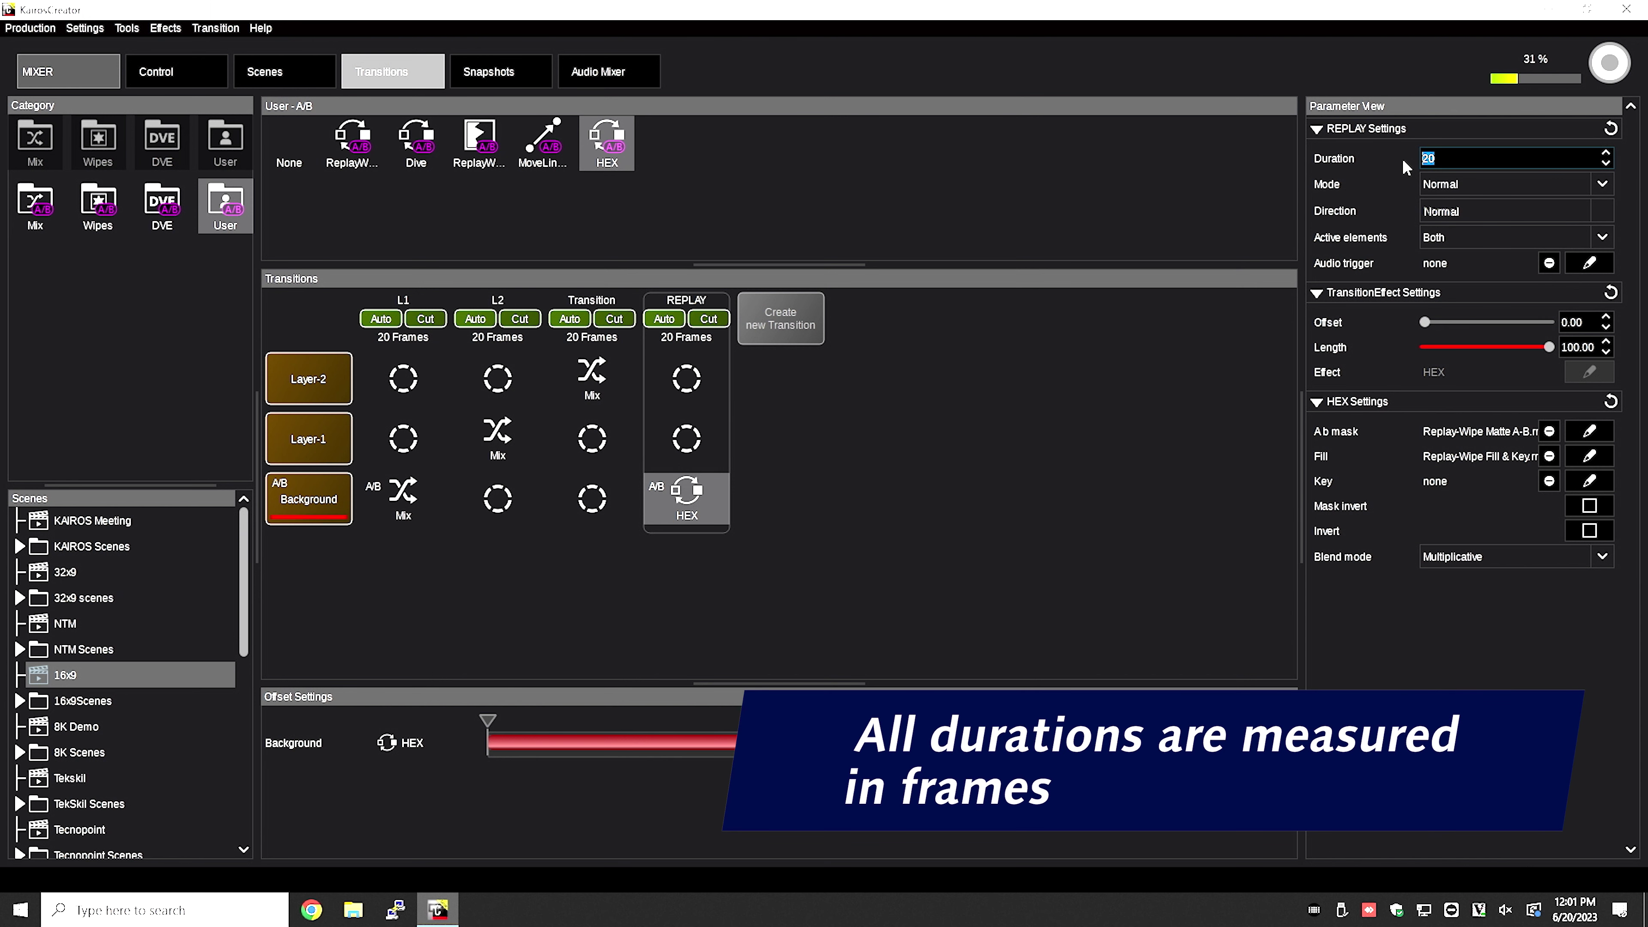
text(55)
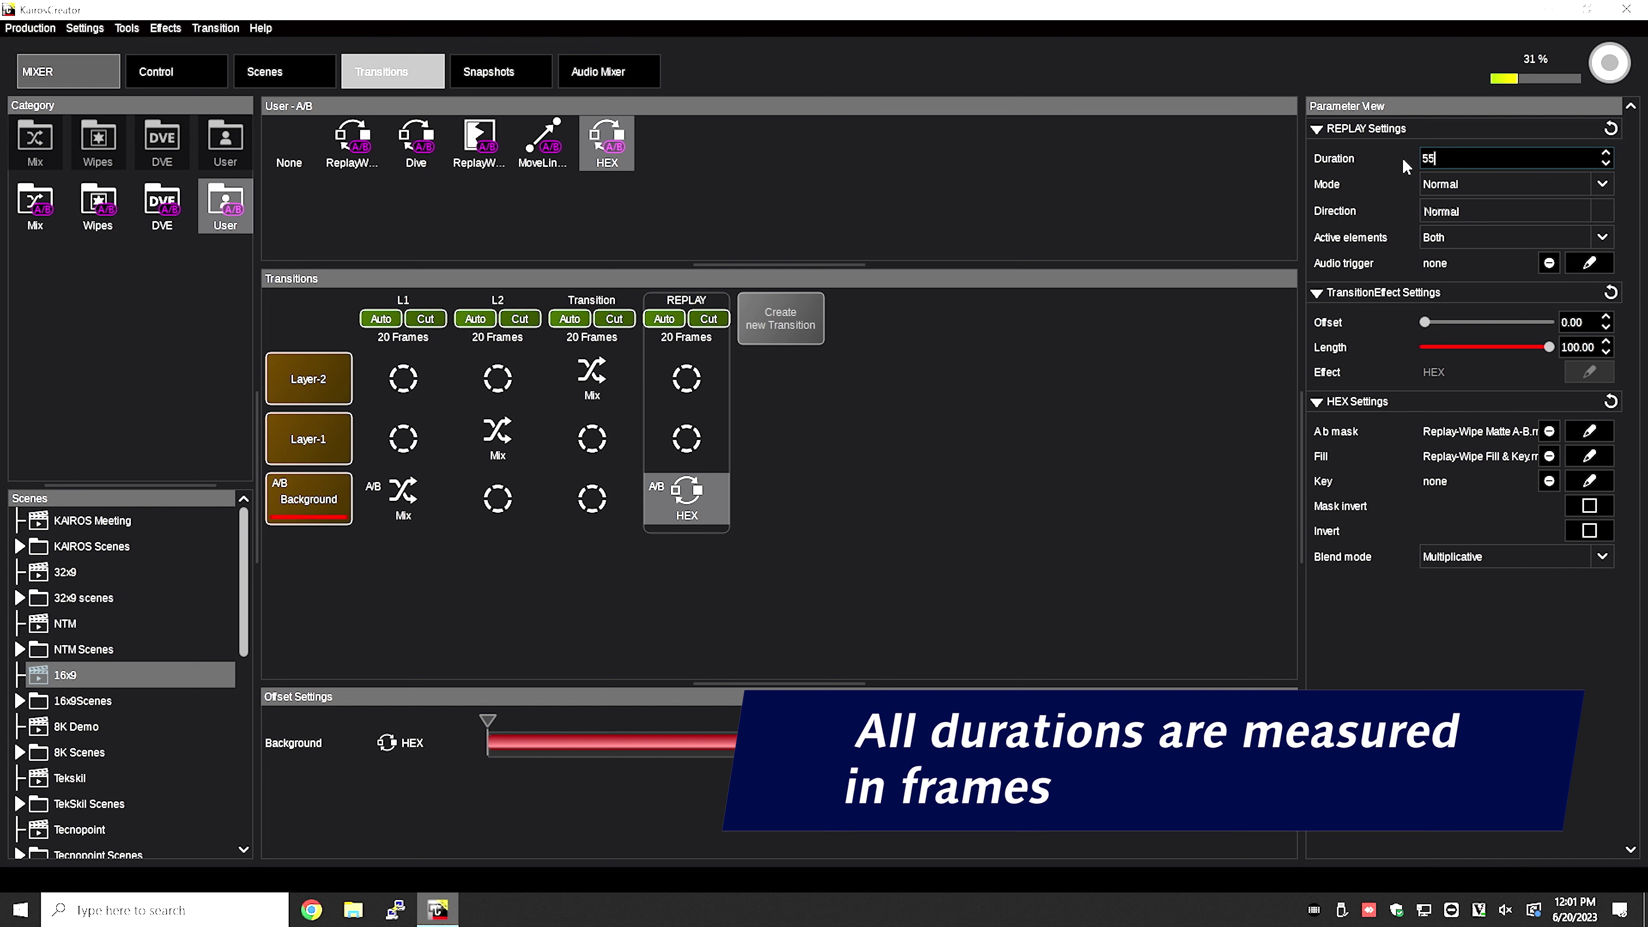
key(Tab)
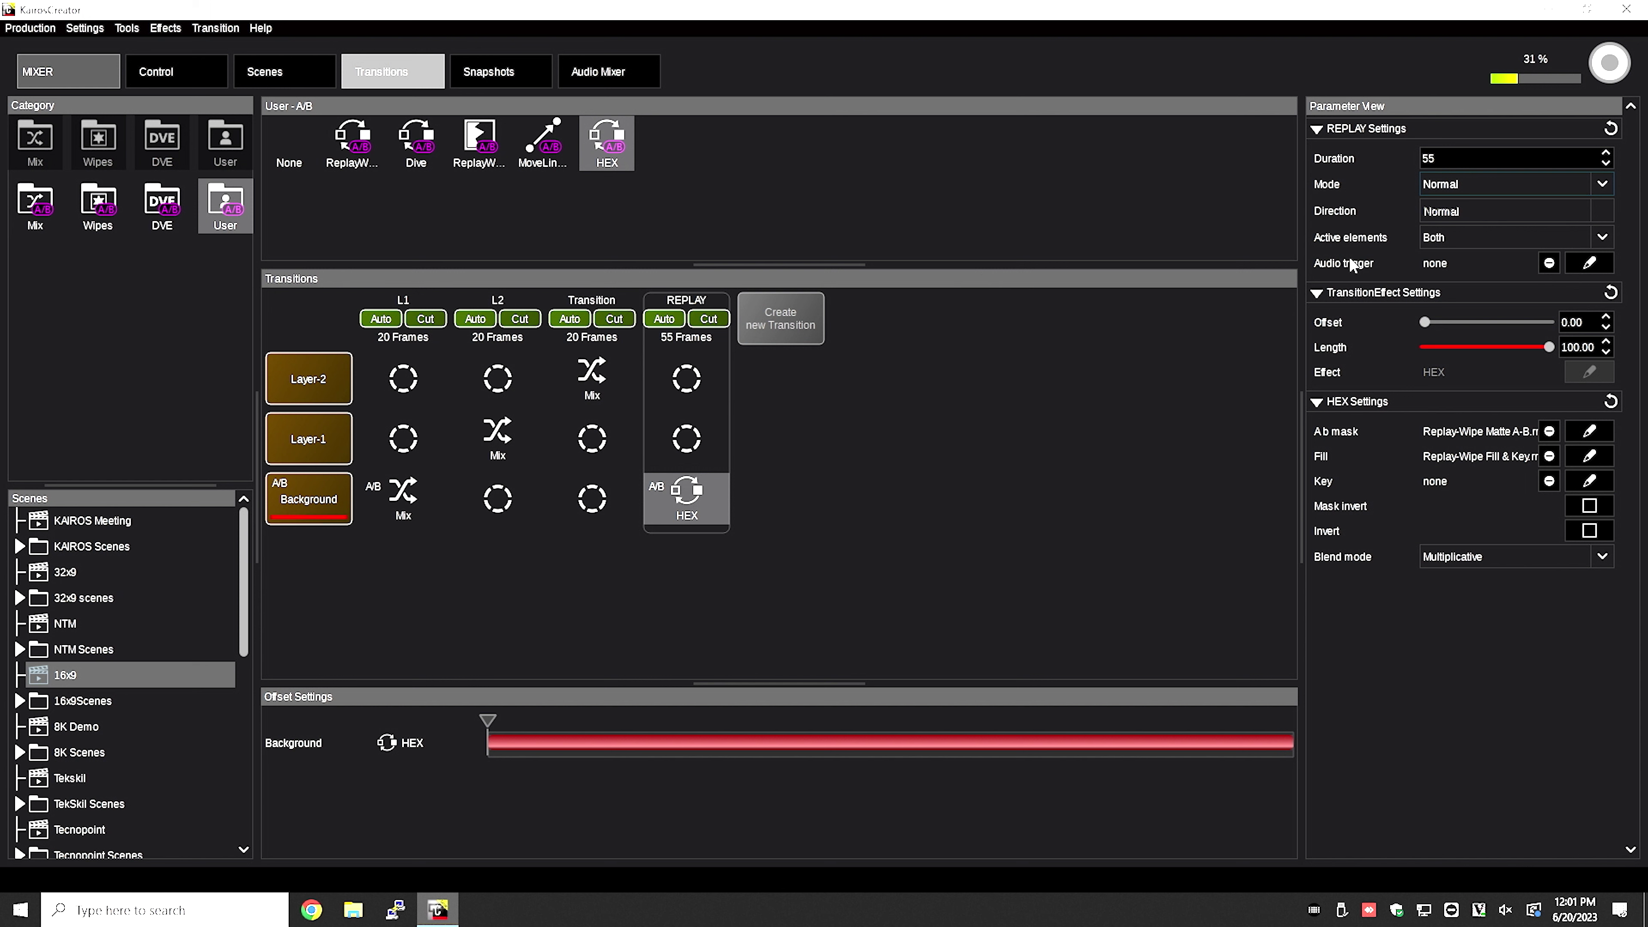
click(1590, 268)
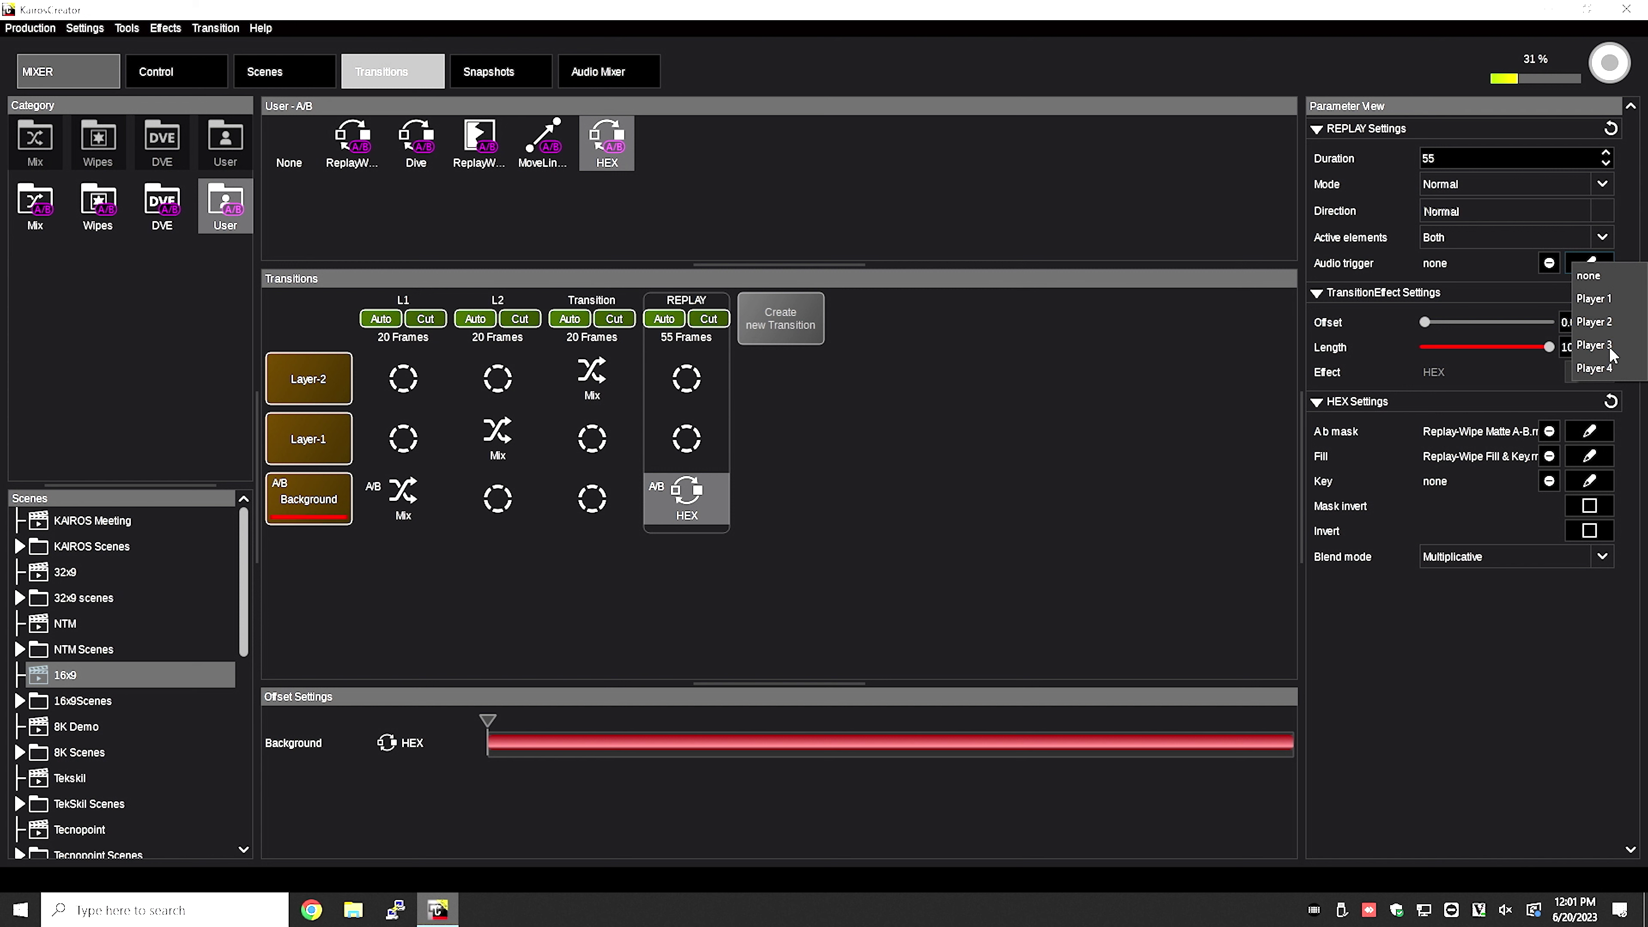
click(1604, 277)
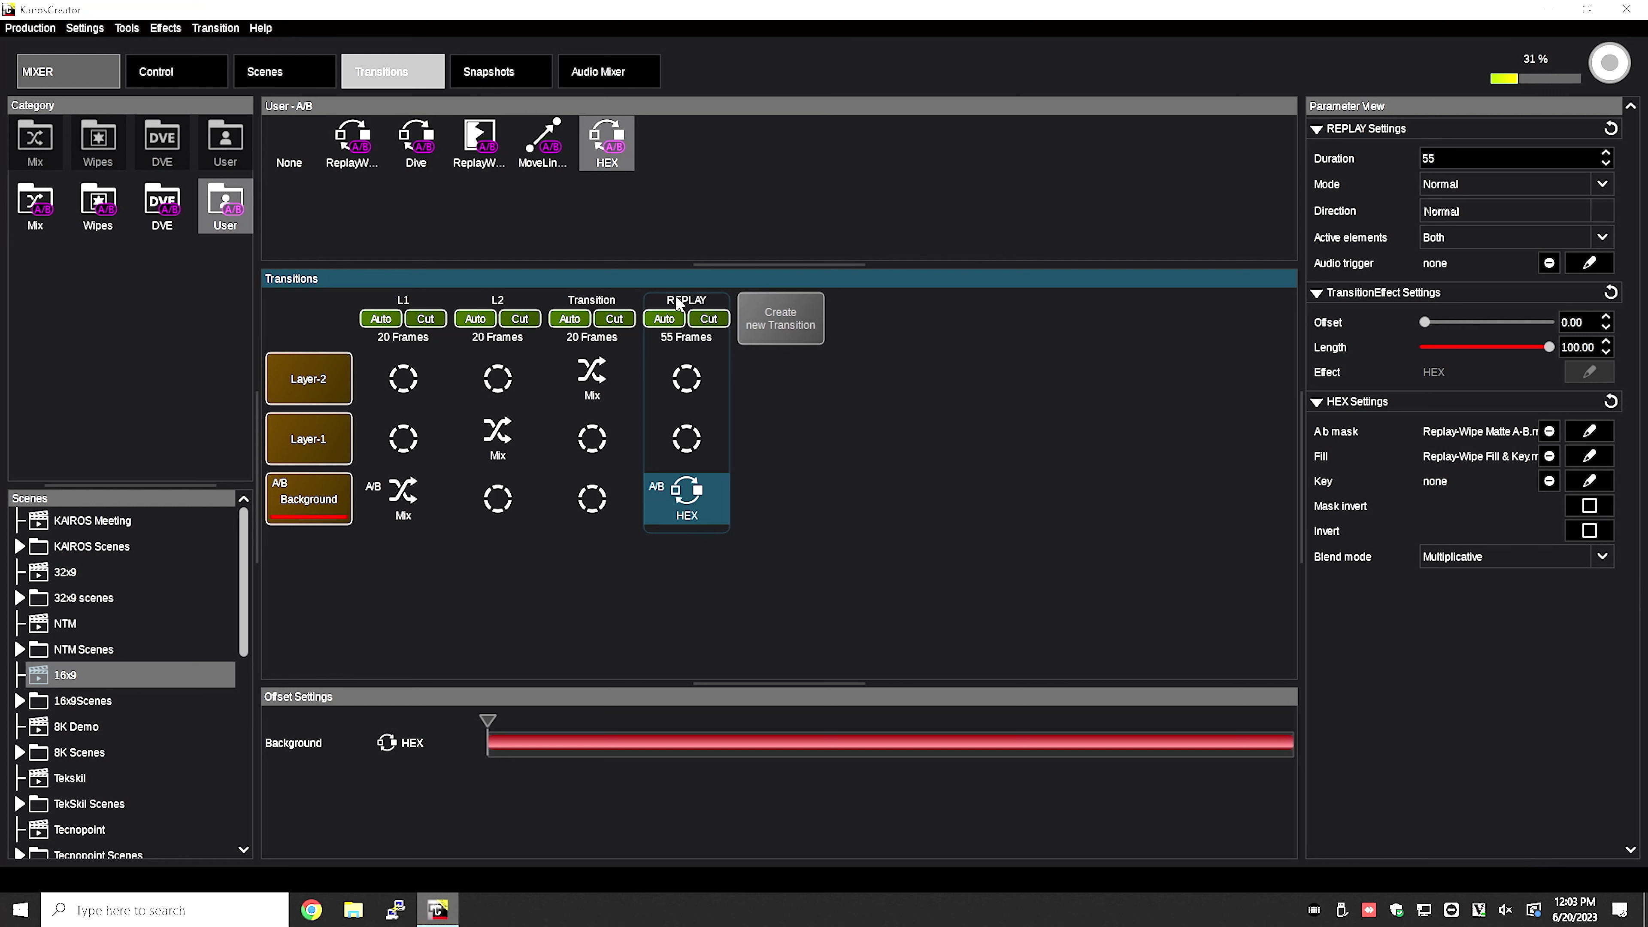
Create another new transition named OVERLAY in the 16x9 scene.
click(672, 156)
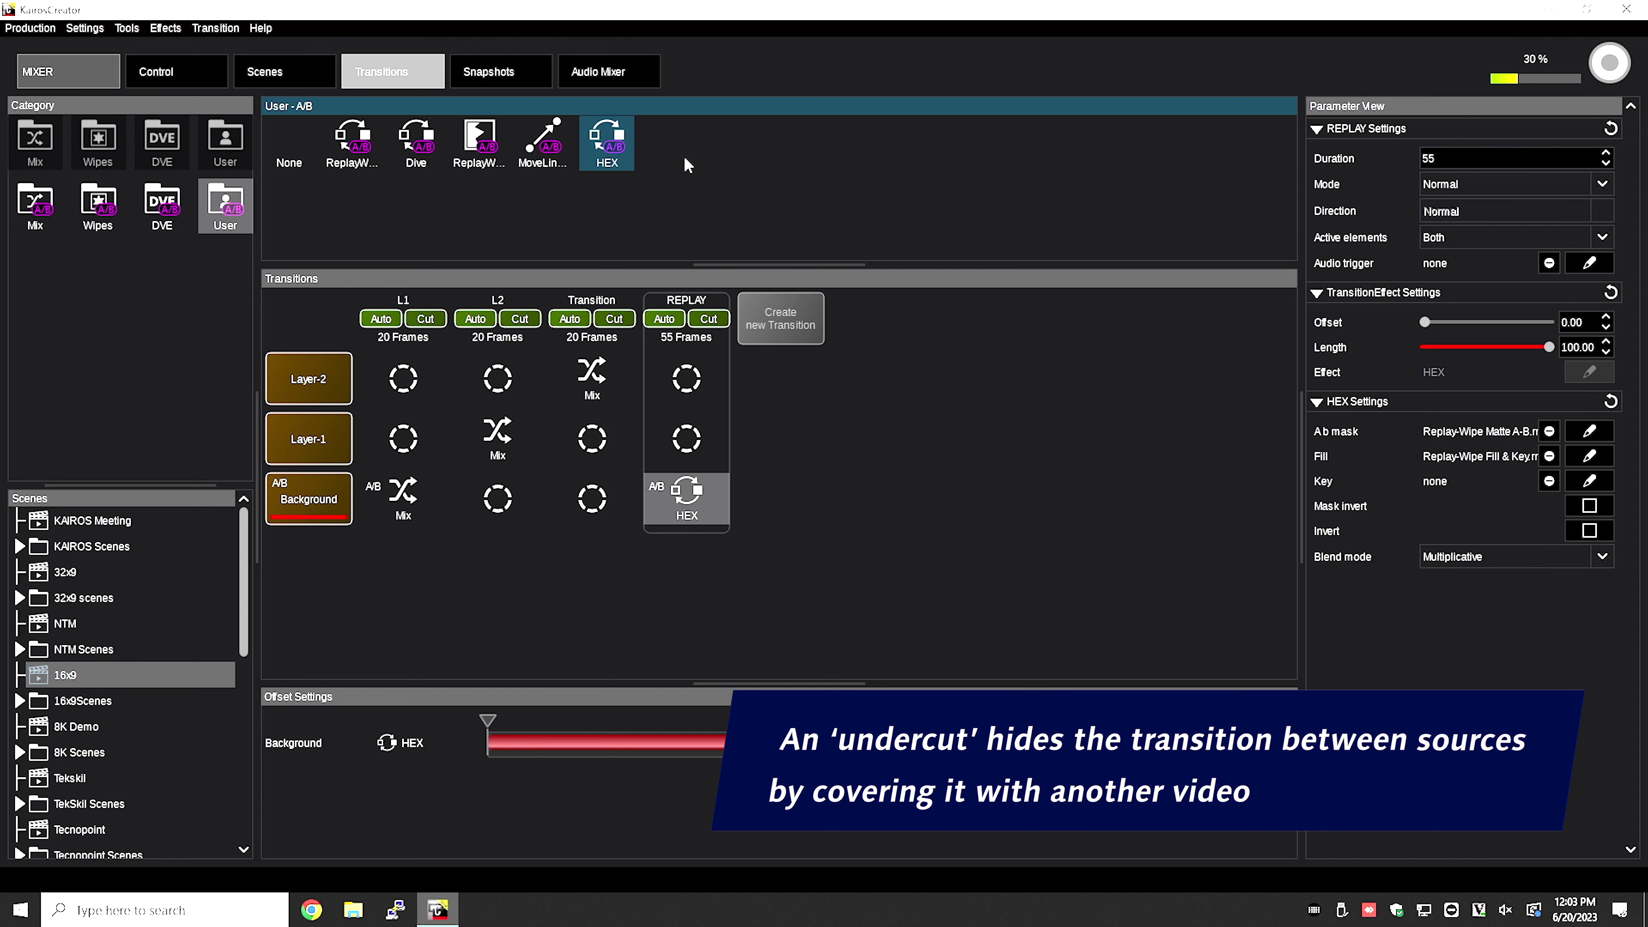
click(781, 319)
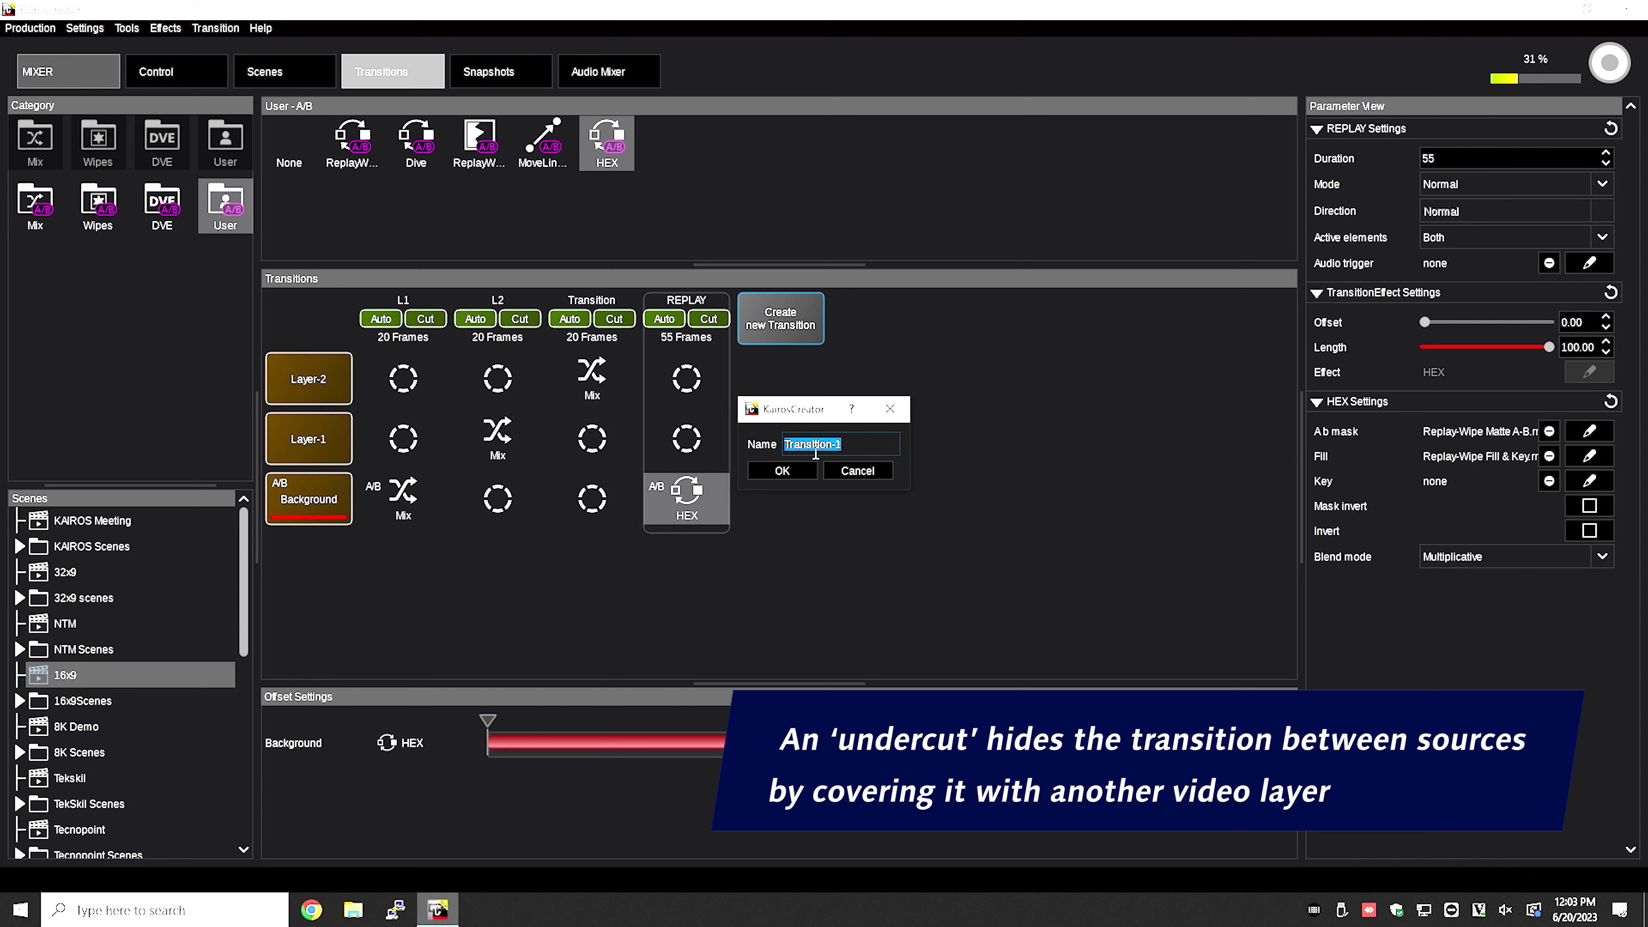
text(OVERLAY)
key(Return)
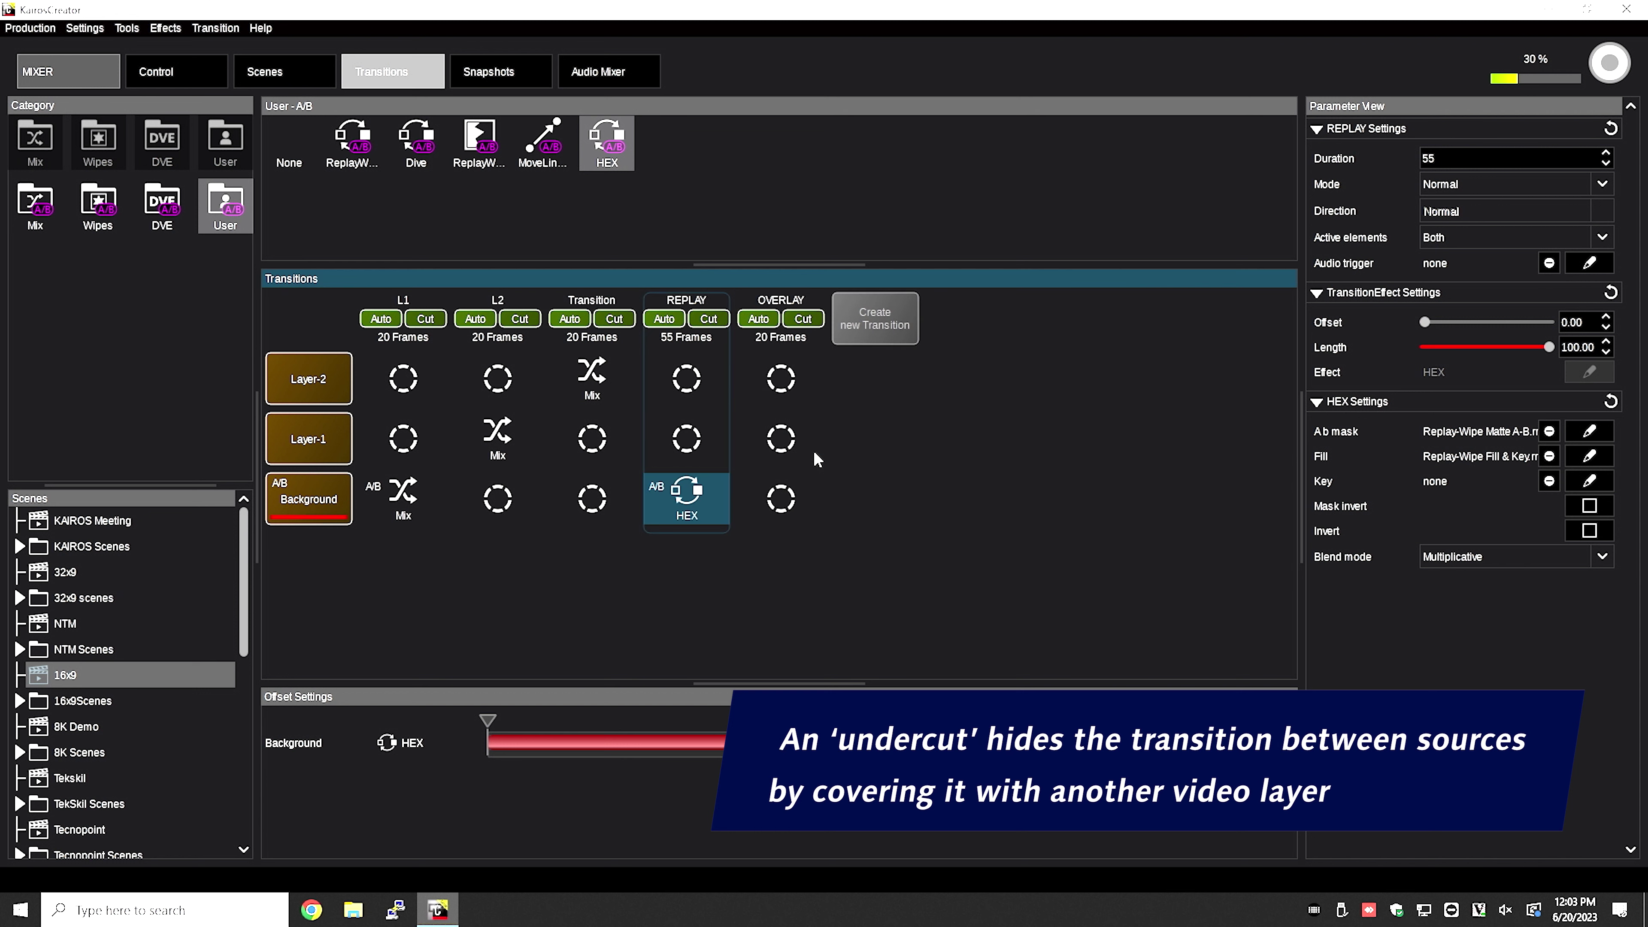
Create a new ReplayWipe effect named ENERGY BEAM among the A/B user effects for the OVERLAY transition's Background layer.
click(793, 500)
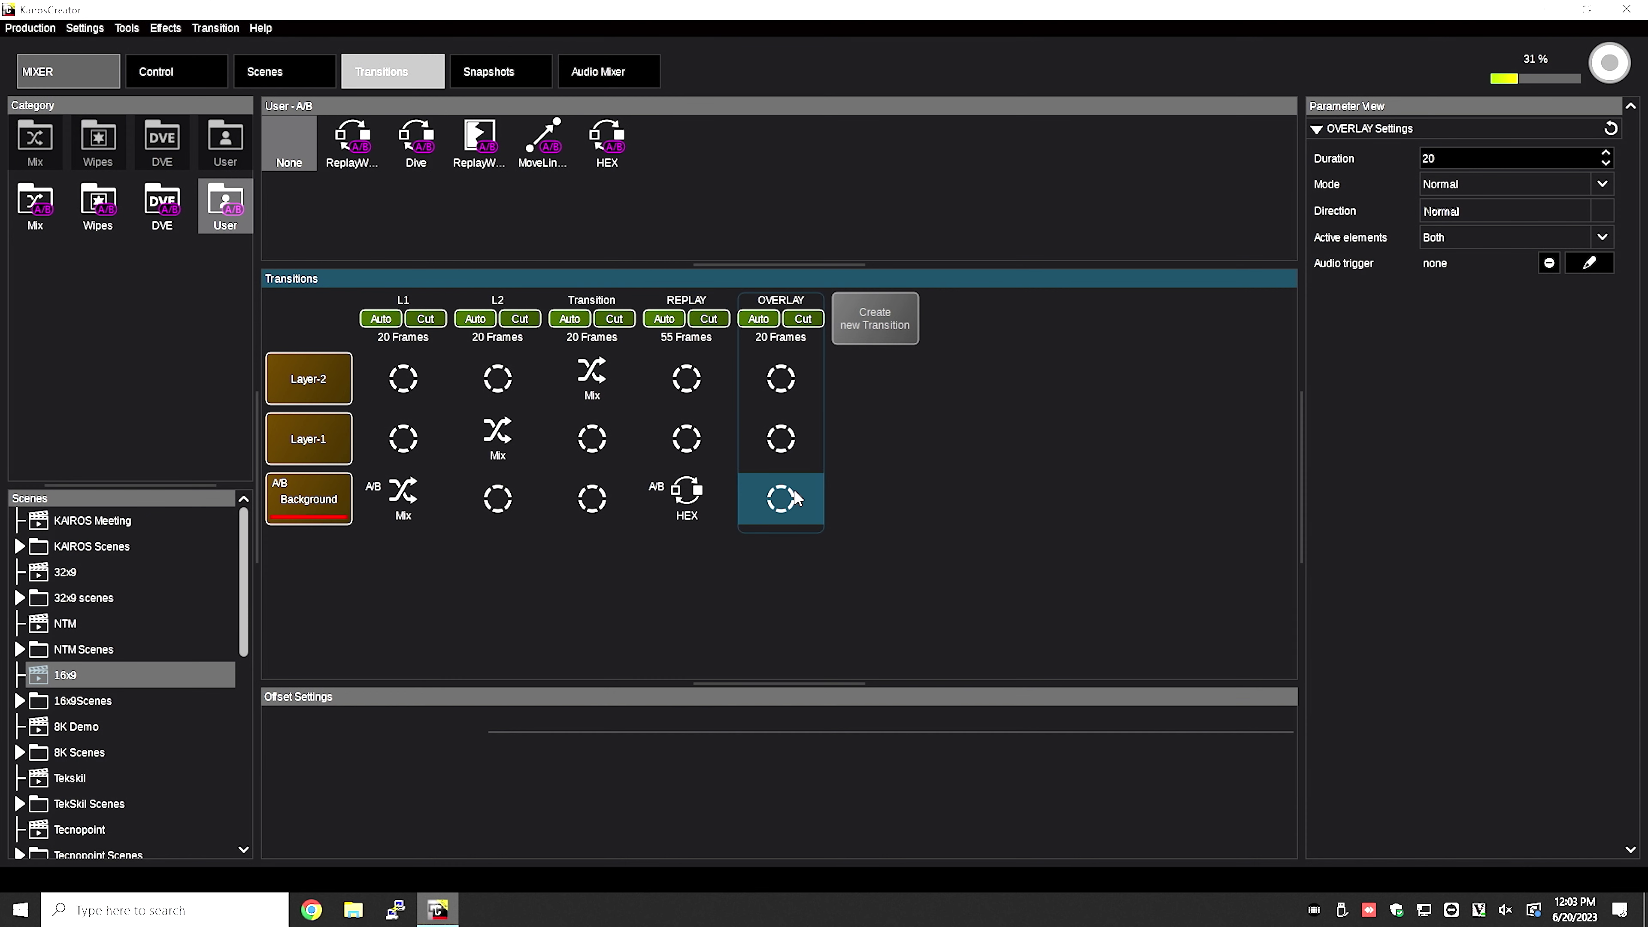
click(233, 205)
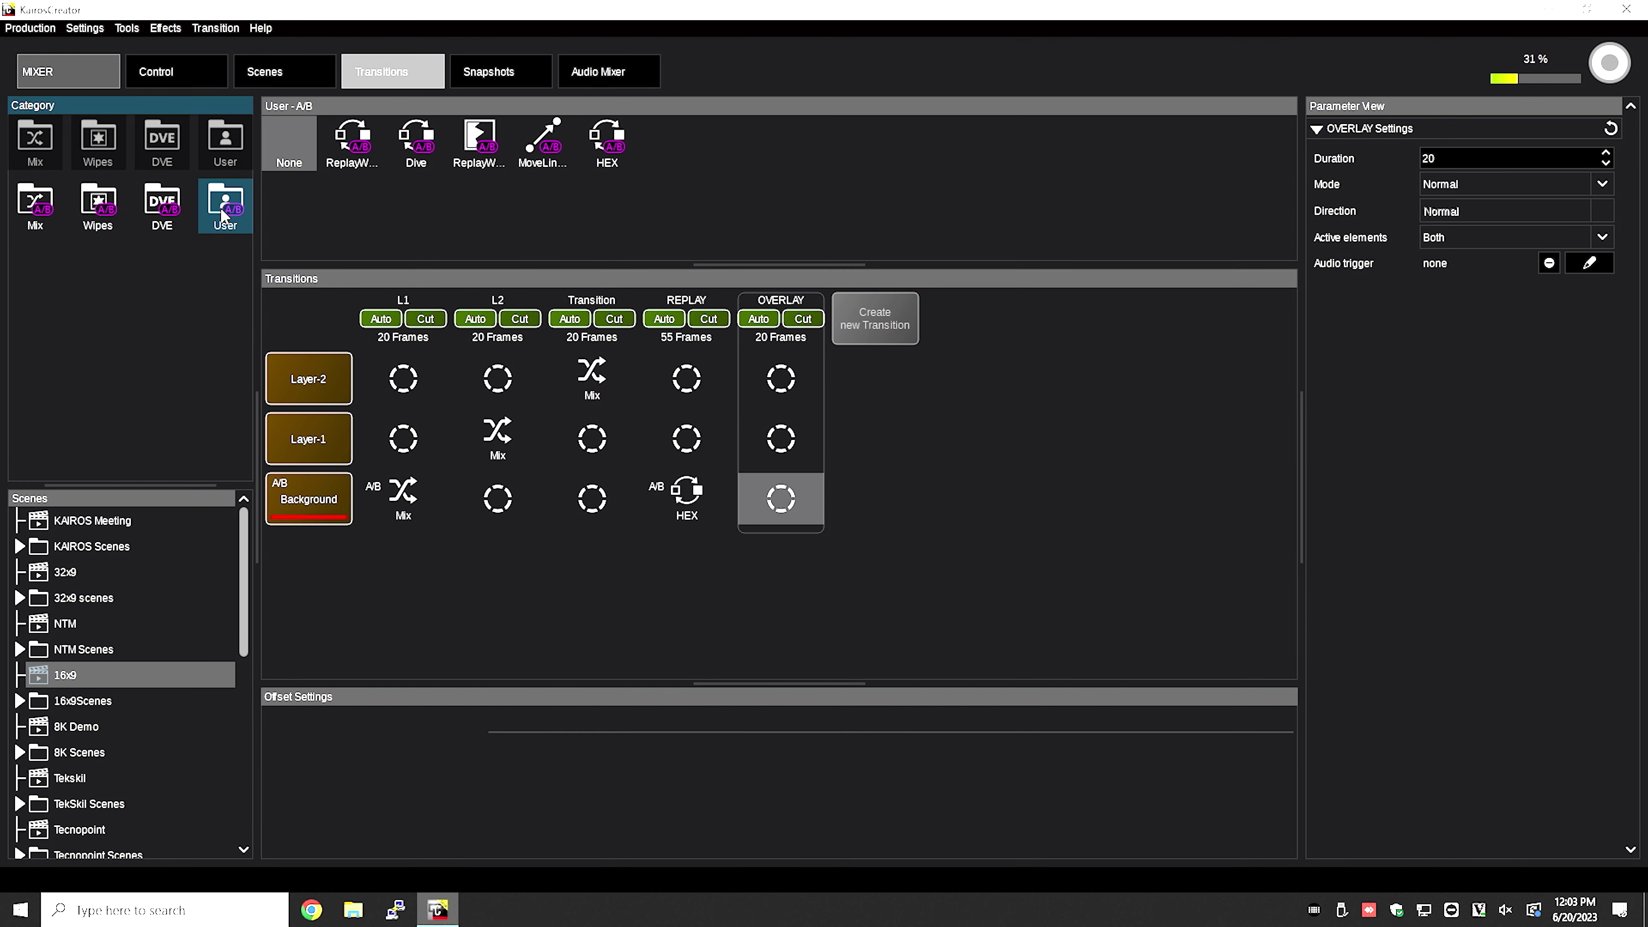
right_click(671, 143)
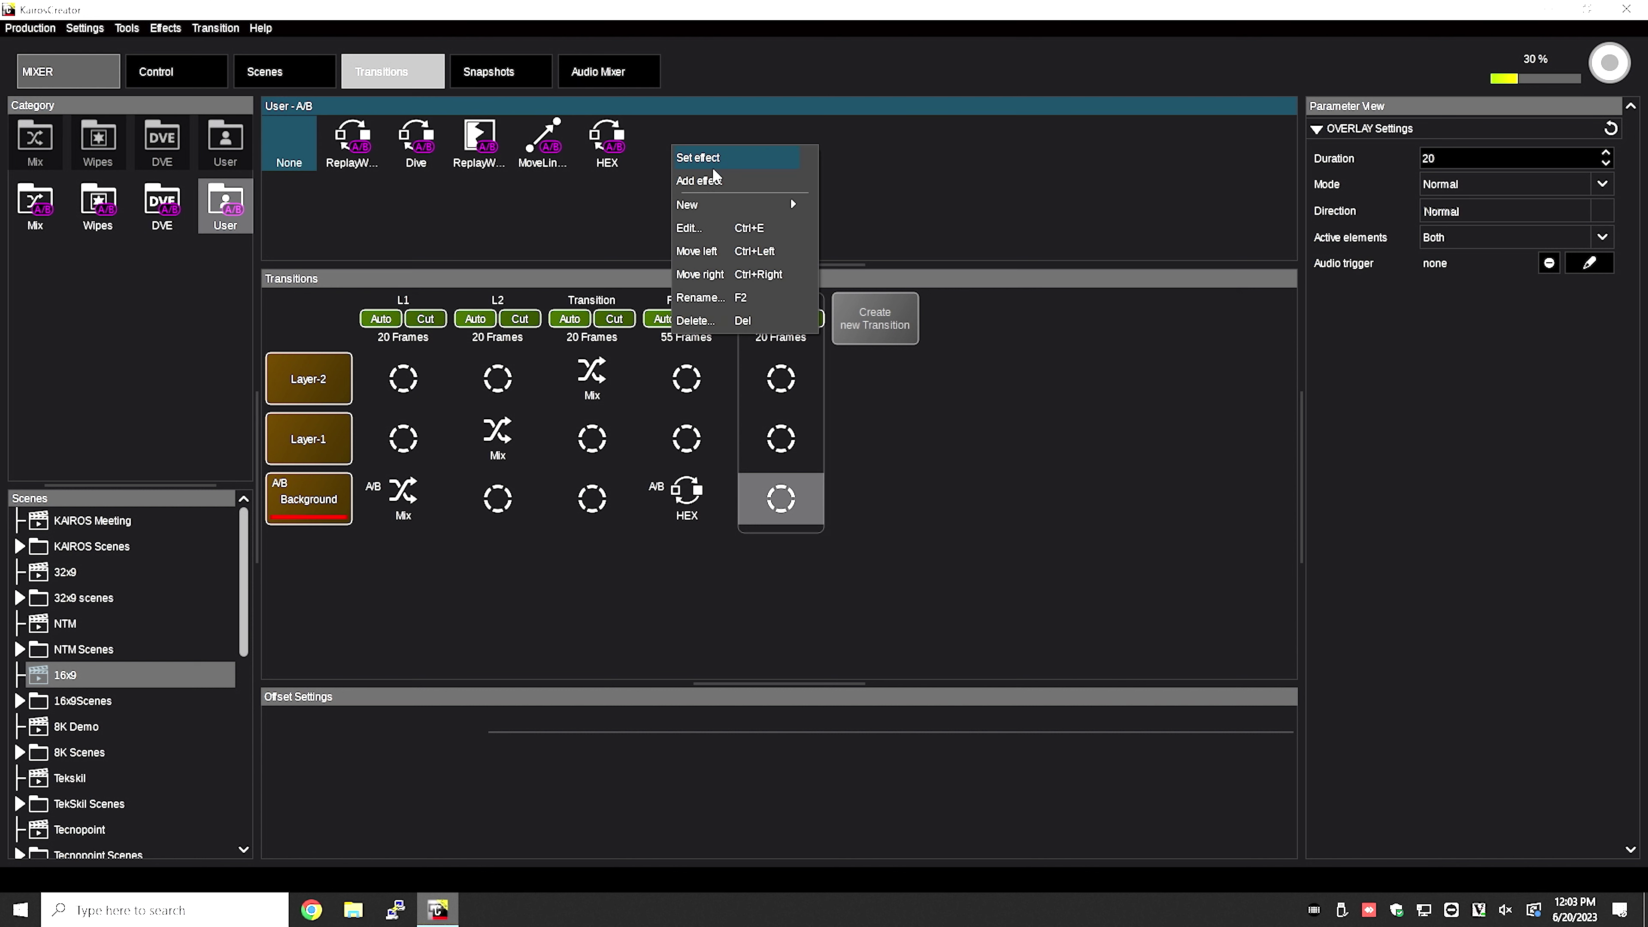
mouse_move(721, 201)
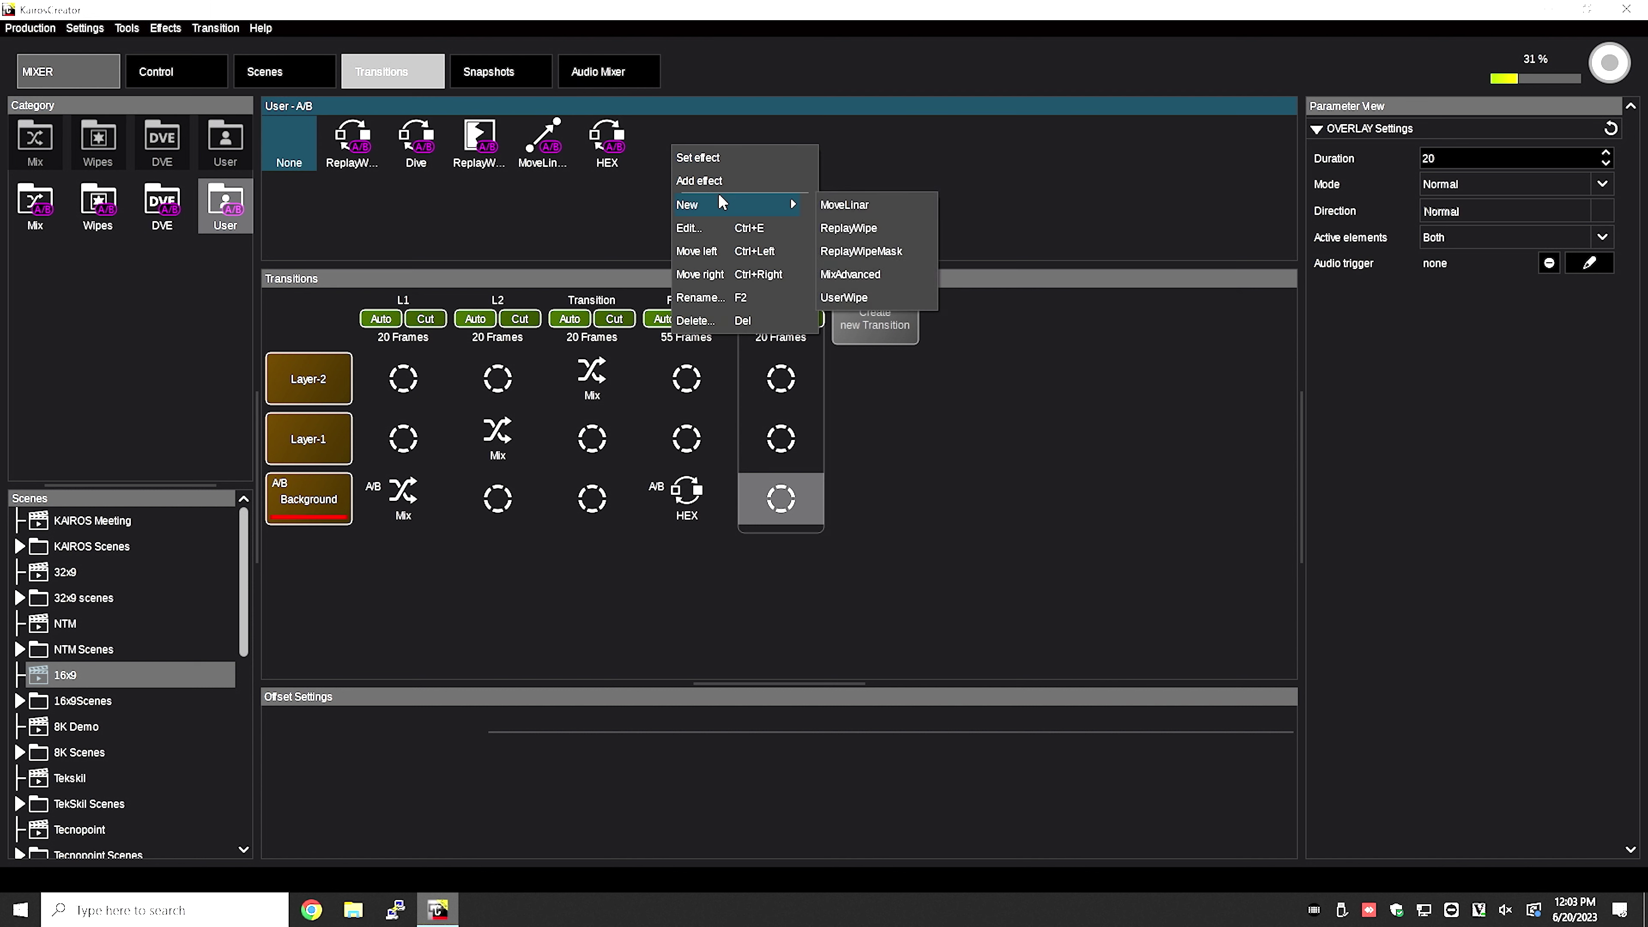
click(890, 227)
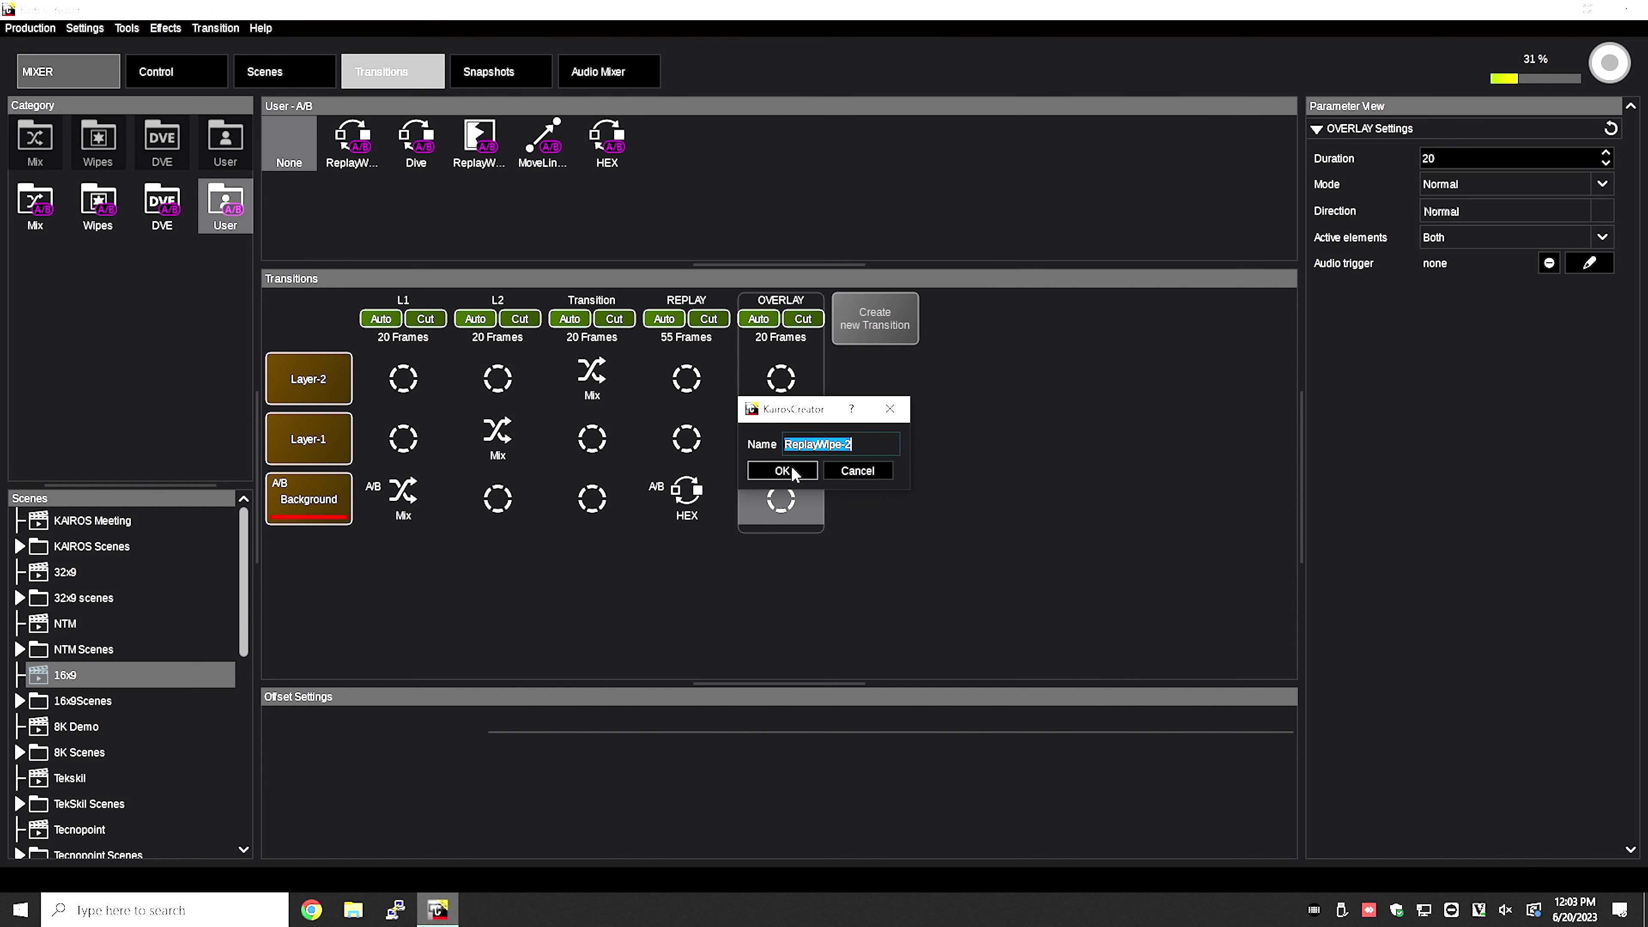
text(ENERGY BEAM)
click(783, 471)
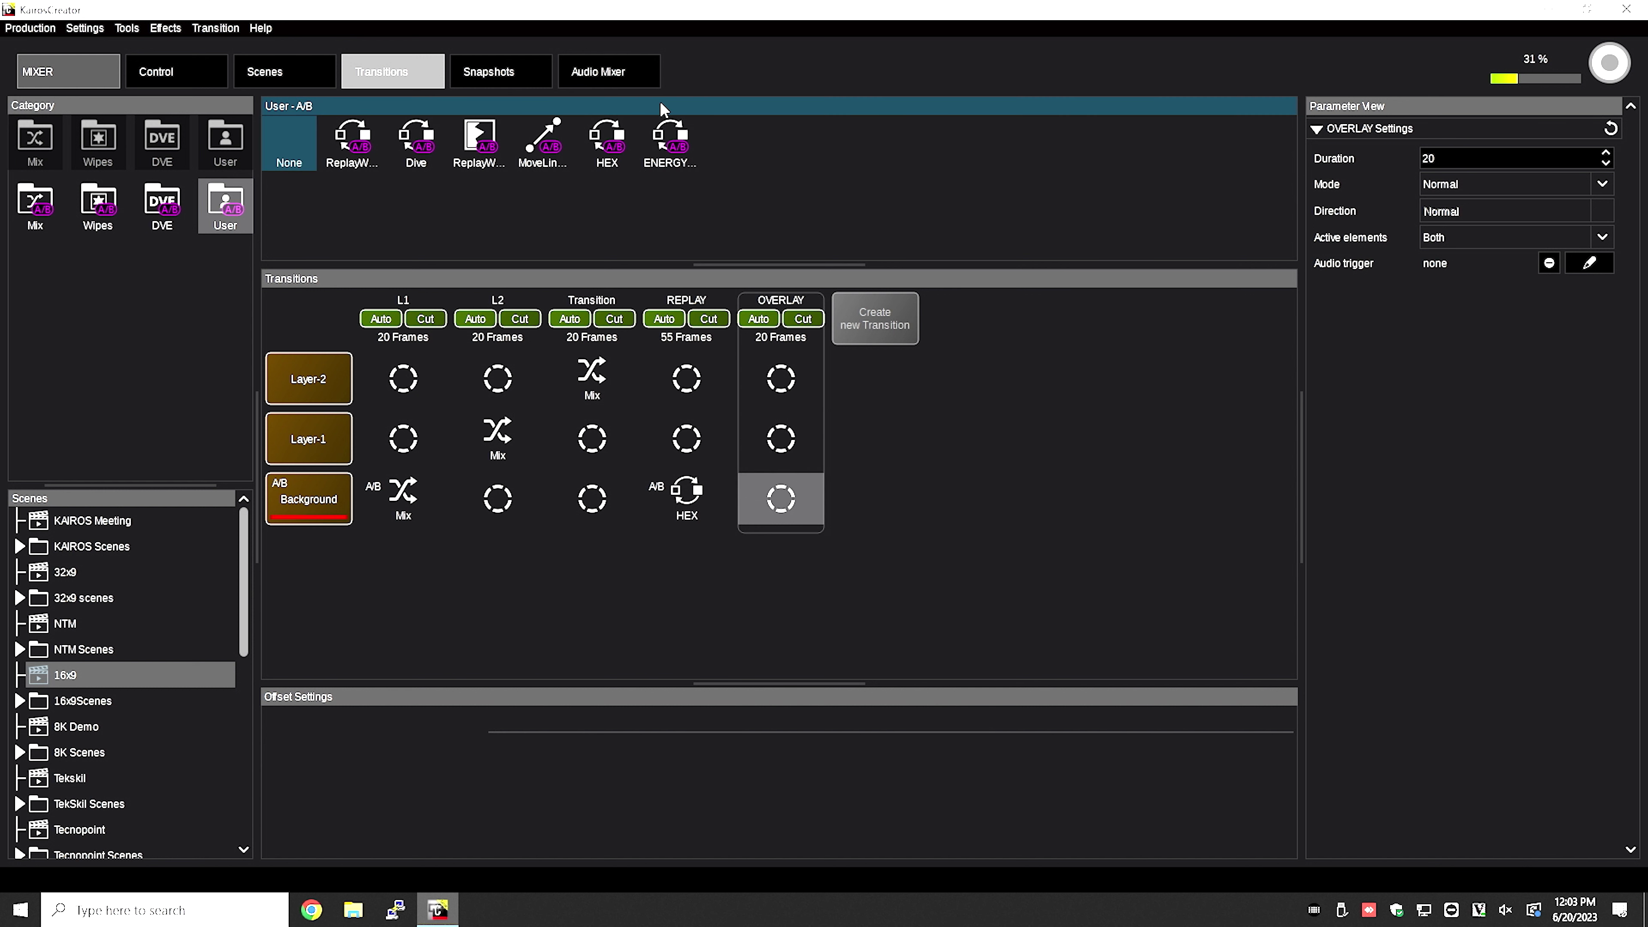
Edit the ENERGY BEAM effect and set its fill to the Energy Beam Fill & Key.rr clip.
right_click(662, 140)
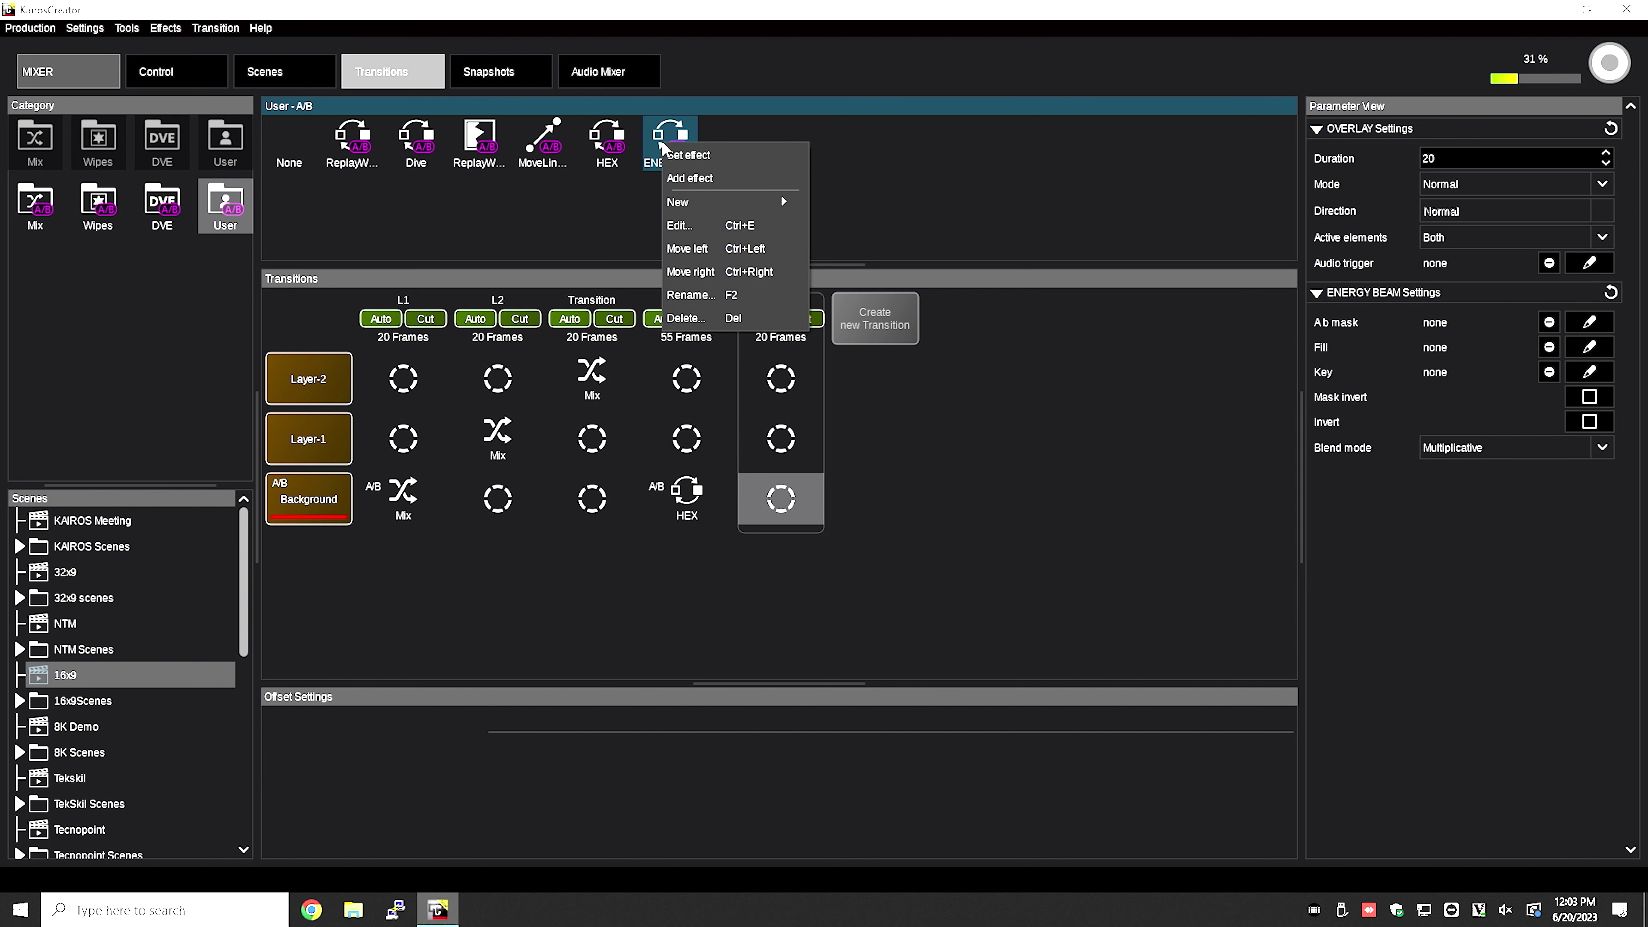
click(706, 230)
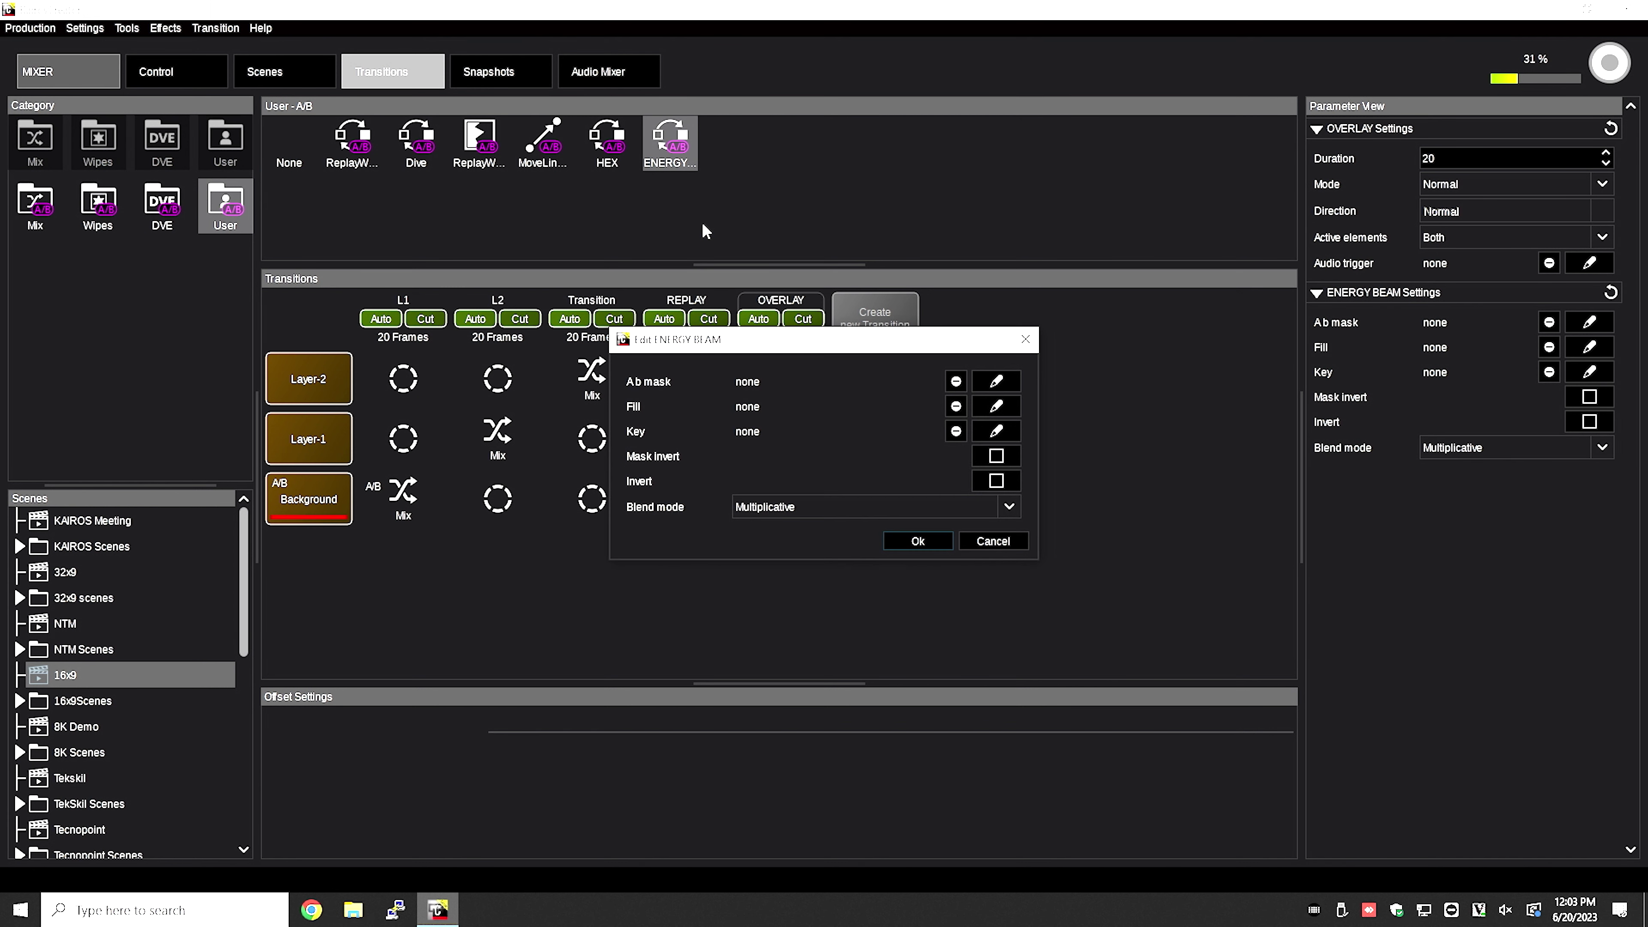
click(1005, 404)
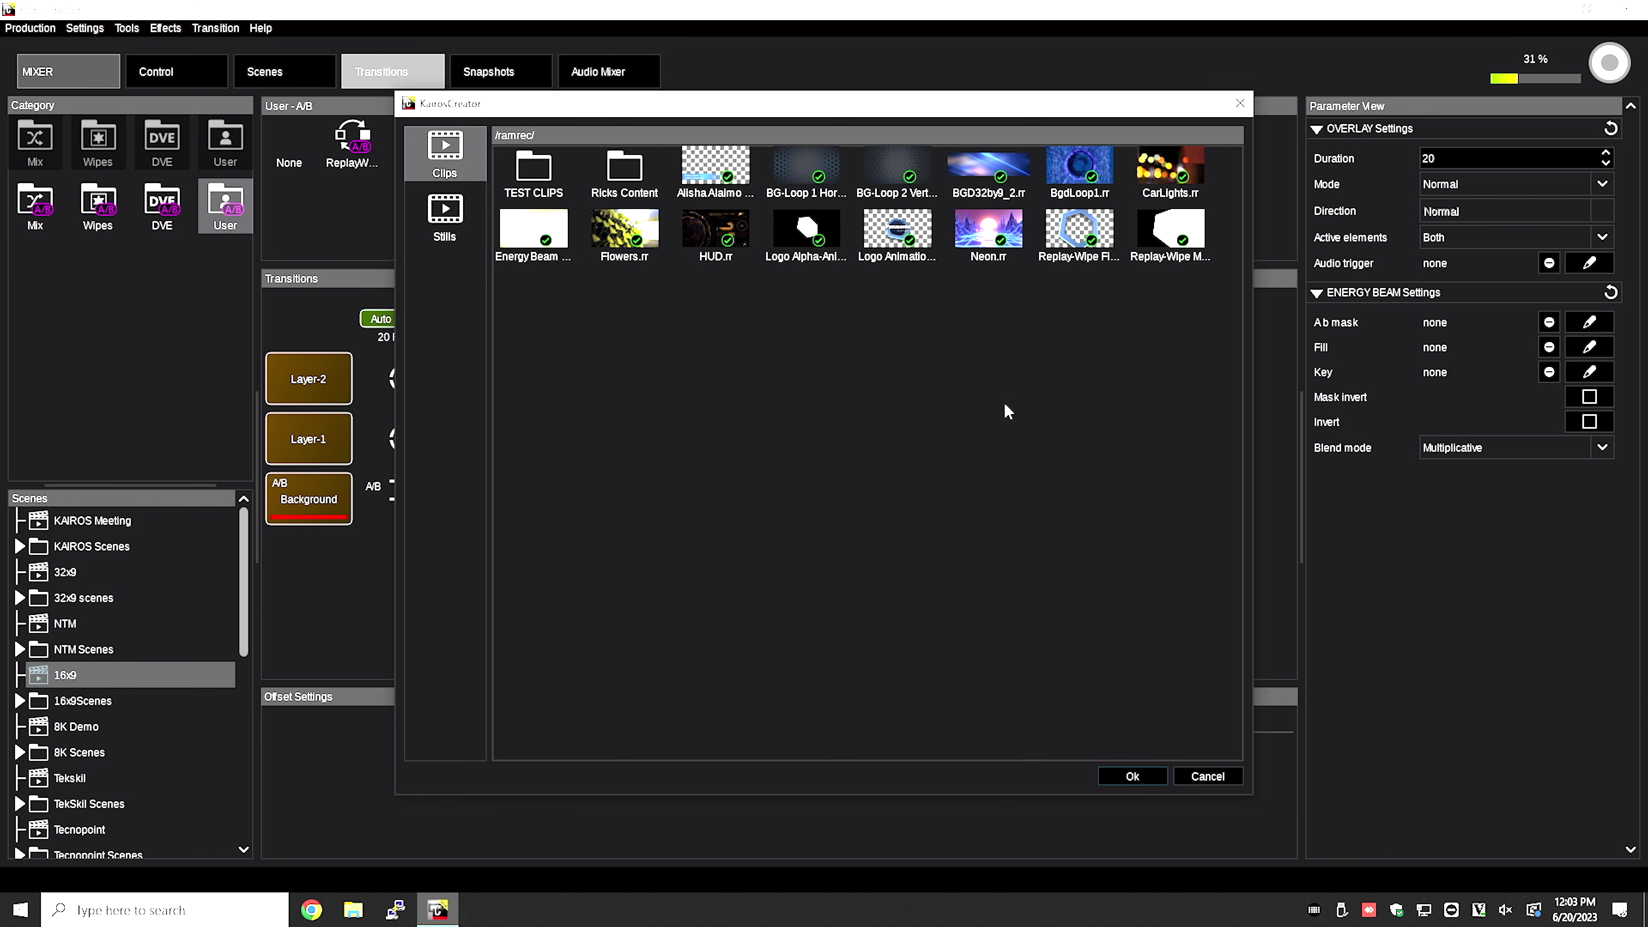
click(530, 241)
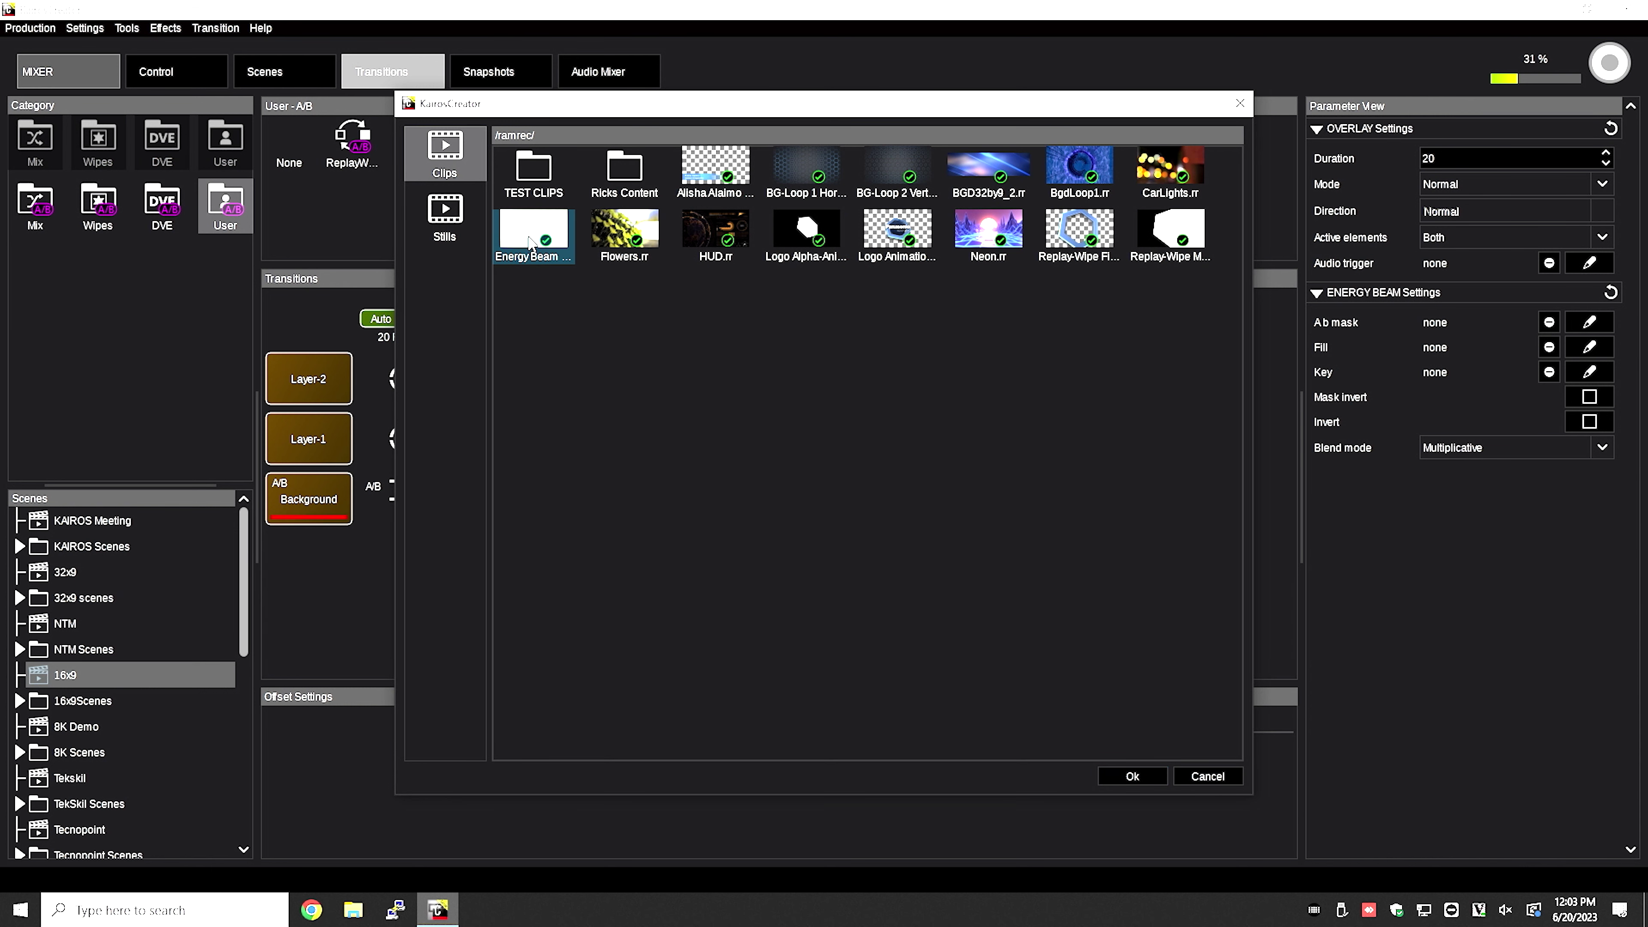
click(1132, 777)
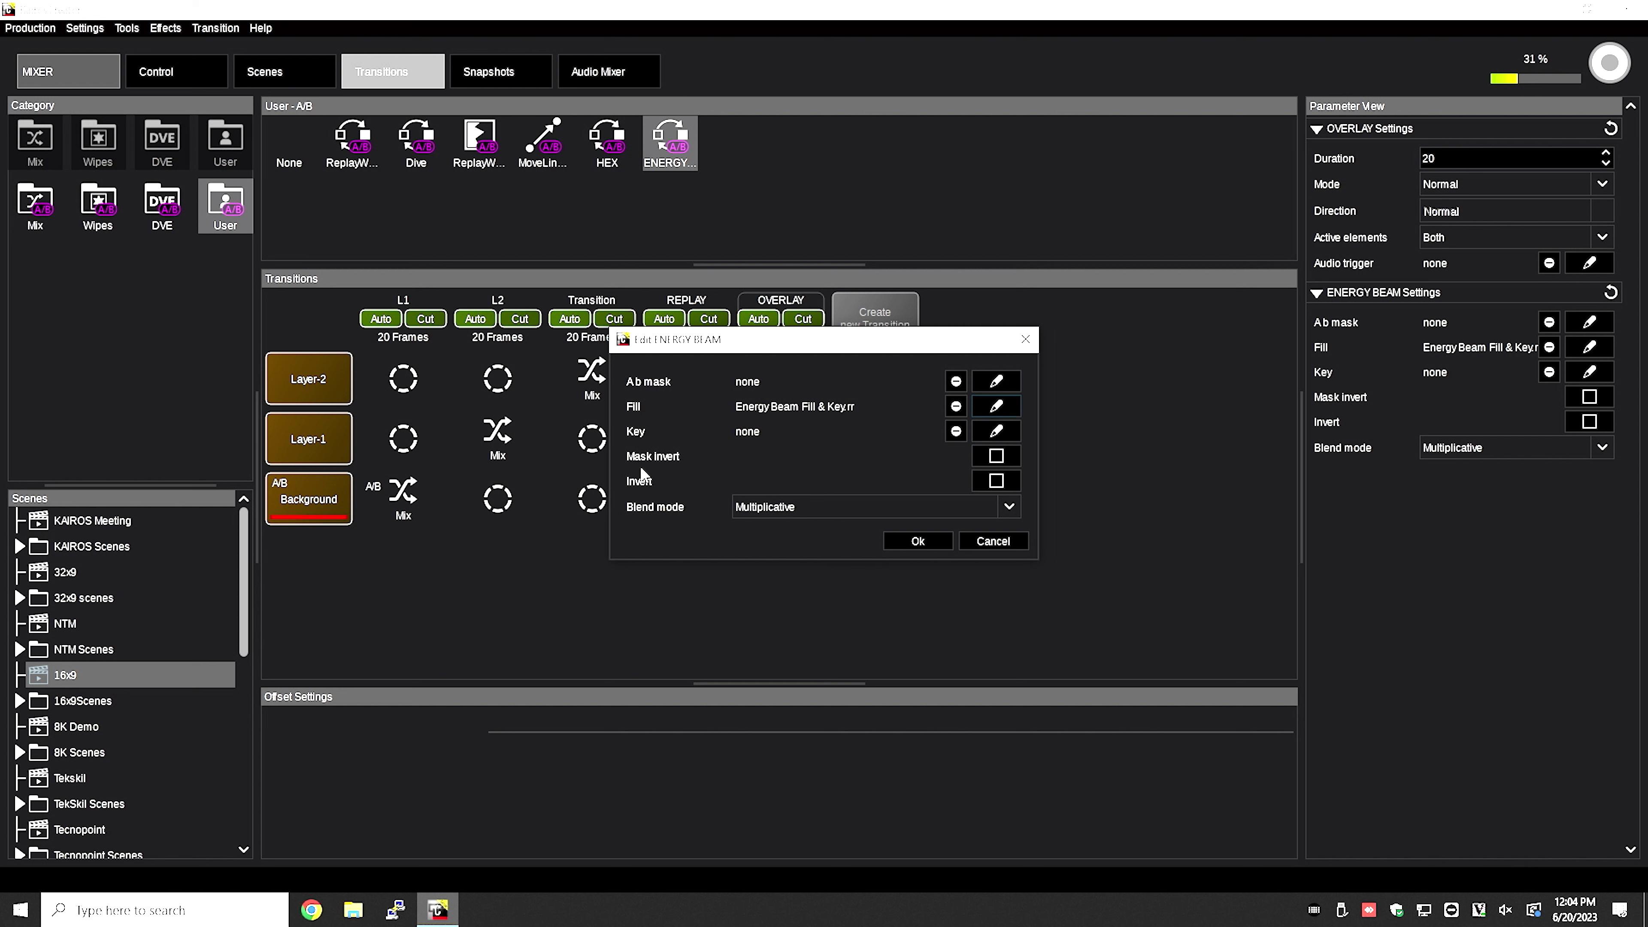
Set the ENERGY BEAM effect's blend mode to Additive and apply the settings.
click(813, 508)
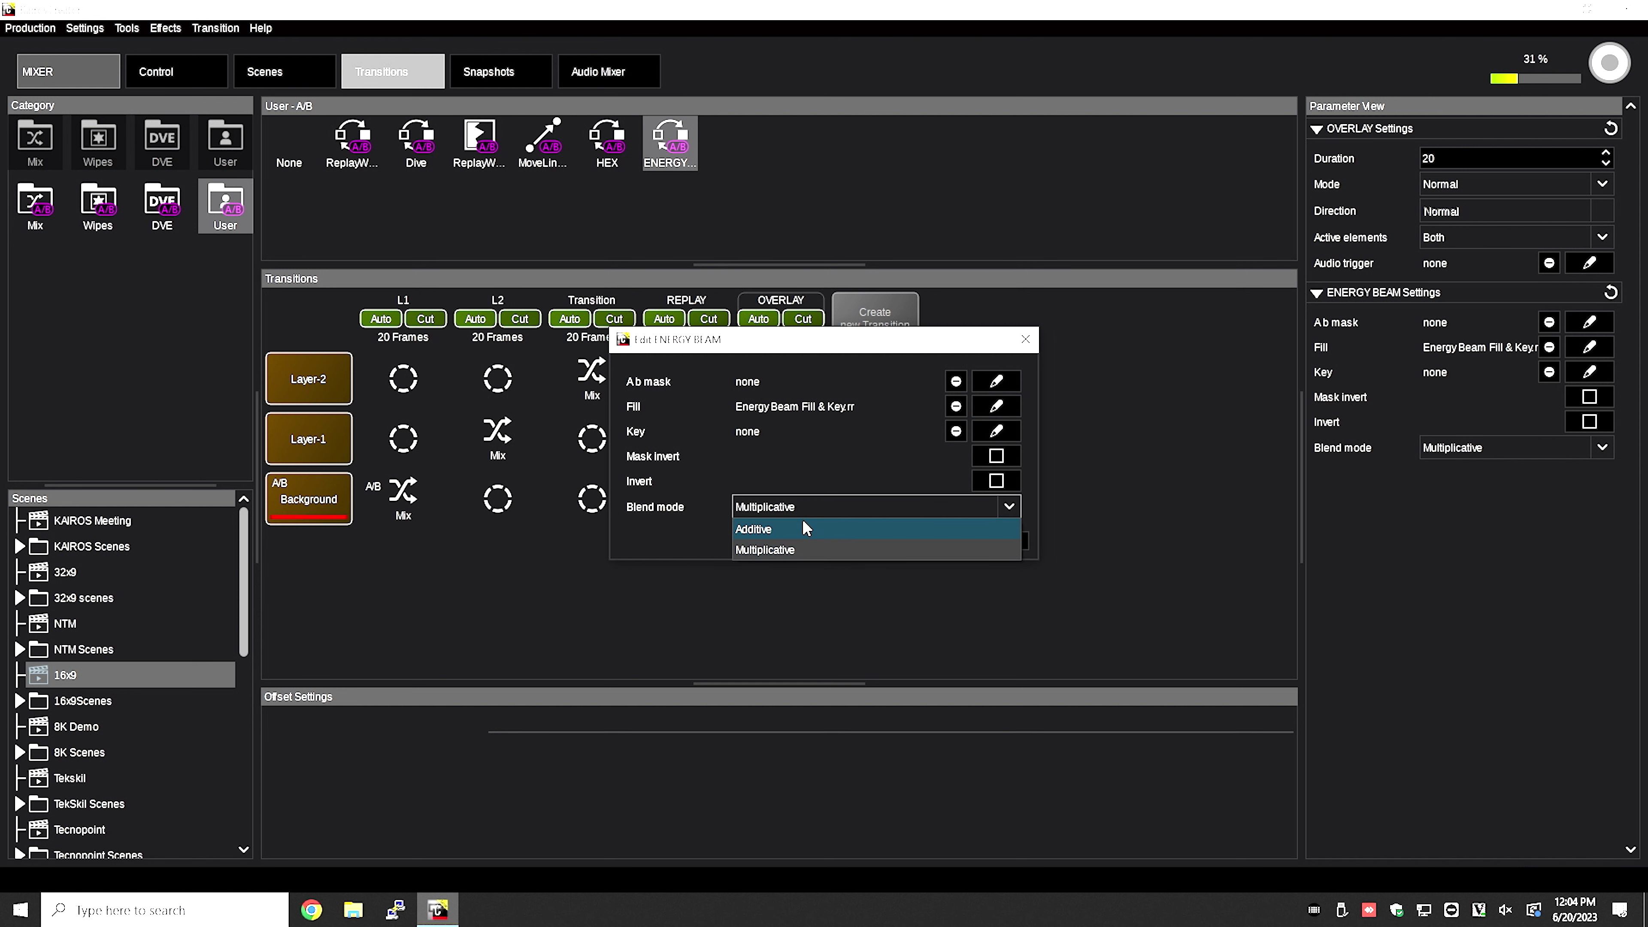
click(802, 528)
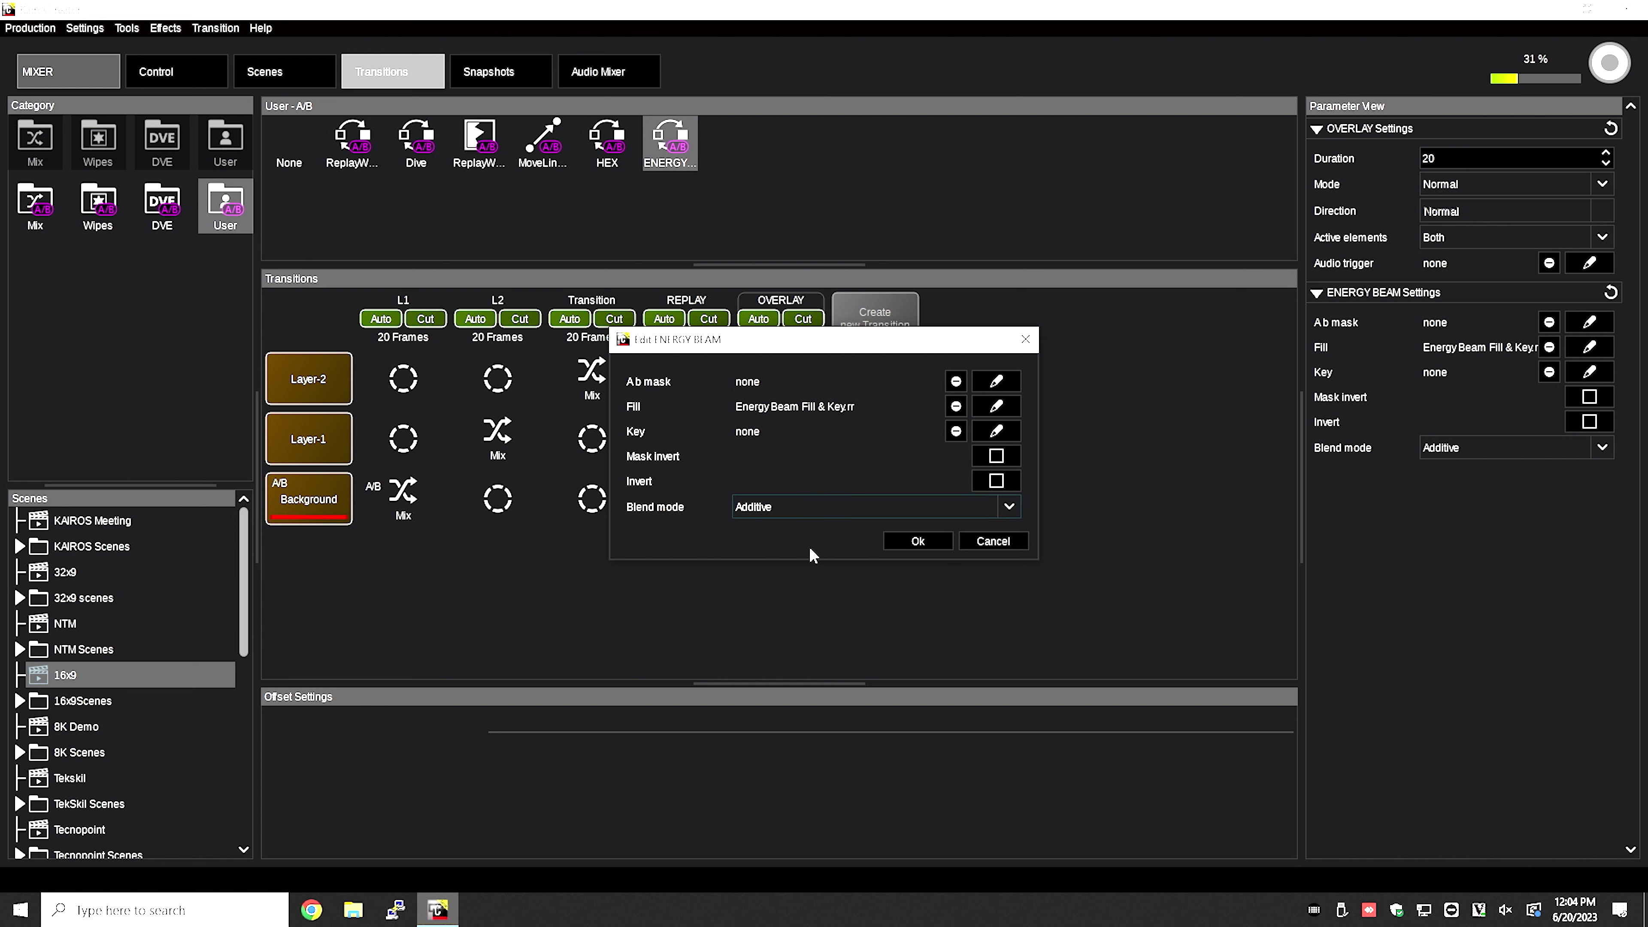
click(927, 542)
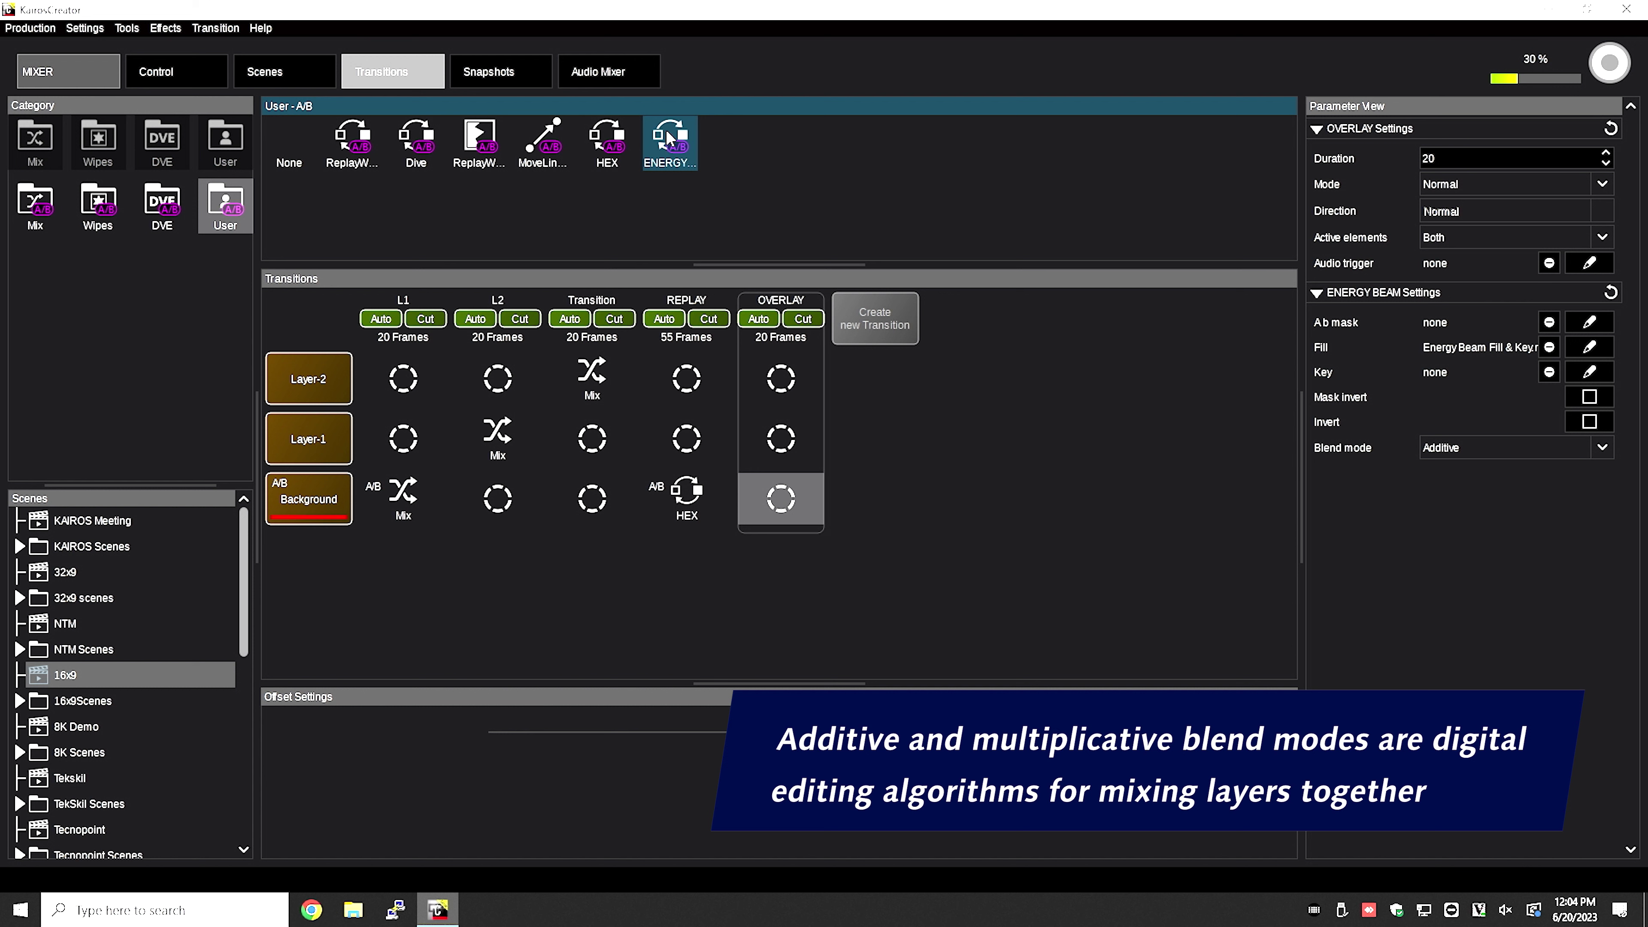
mouse_move(668, 138)
mouse_down()
mouse_move(803, 516)
mouse_move(730, 156)
mouse_move(670, 149)
mouse_up()
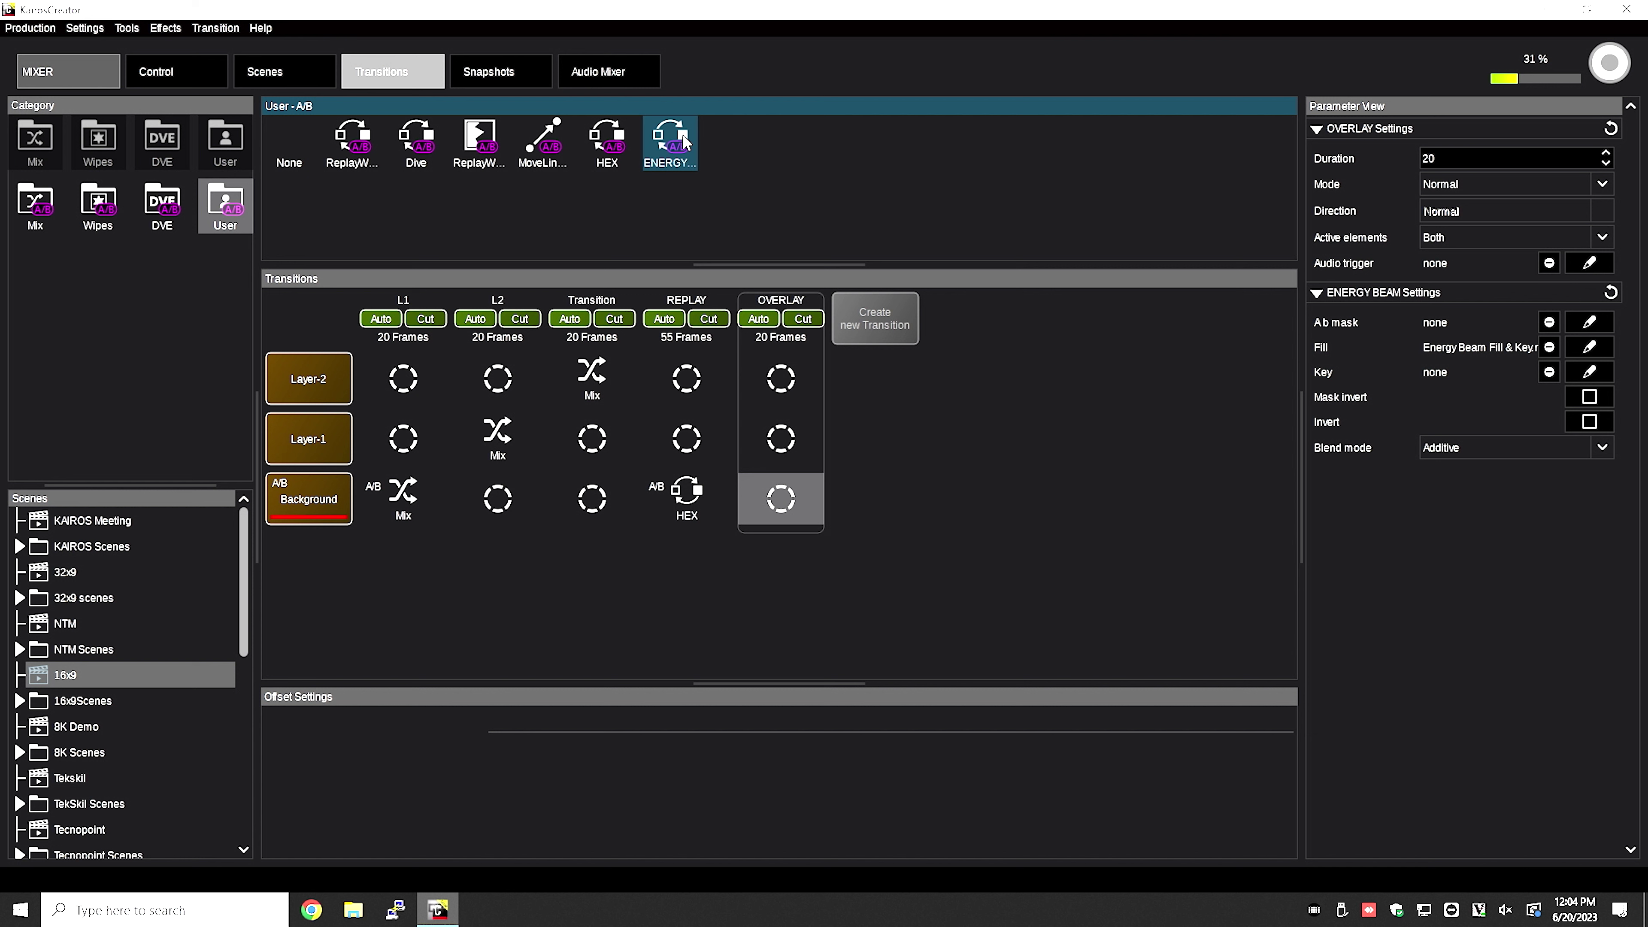
Assign the A/B Mix effect to the OVERLAY transition's Background layer and add the ENERGY BEAM effect to the same layer.
click(36, 206)
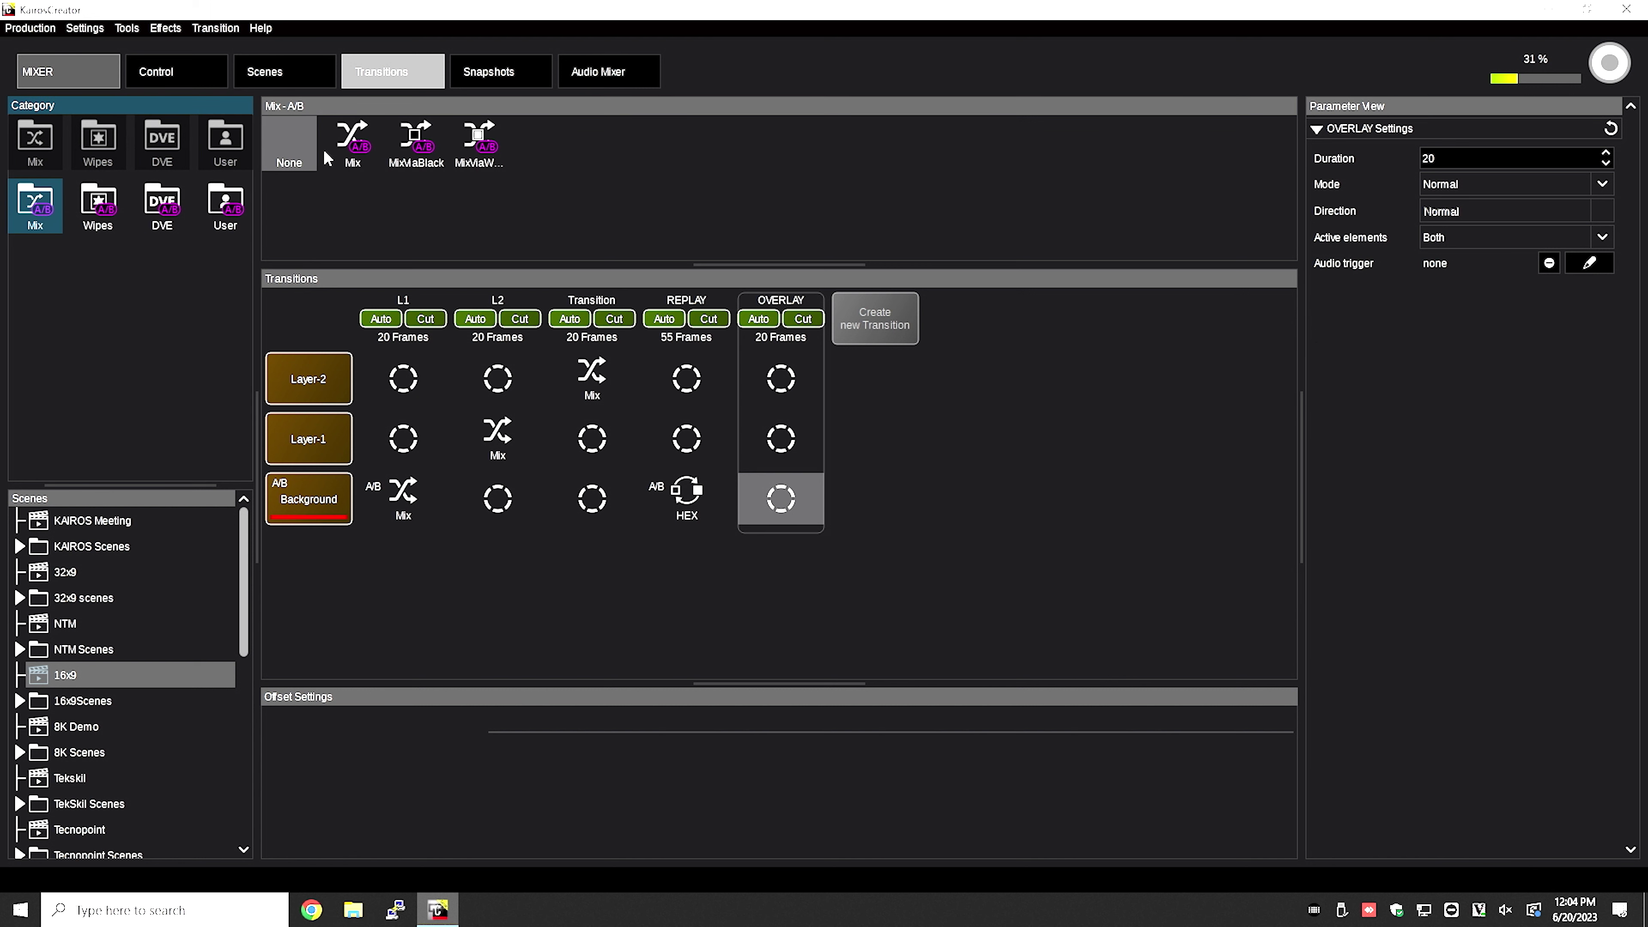
drag(349, 139, 795, 516)
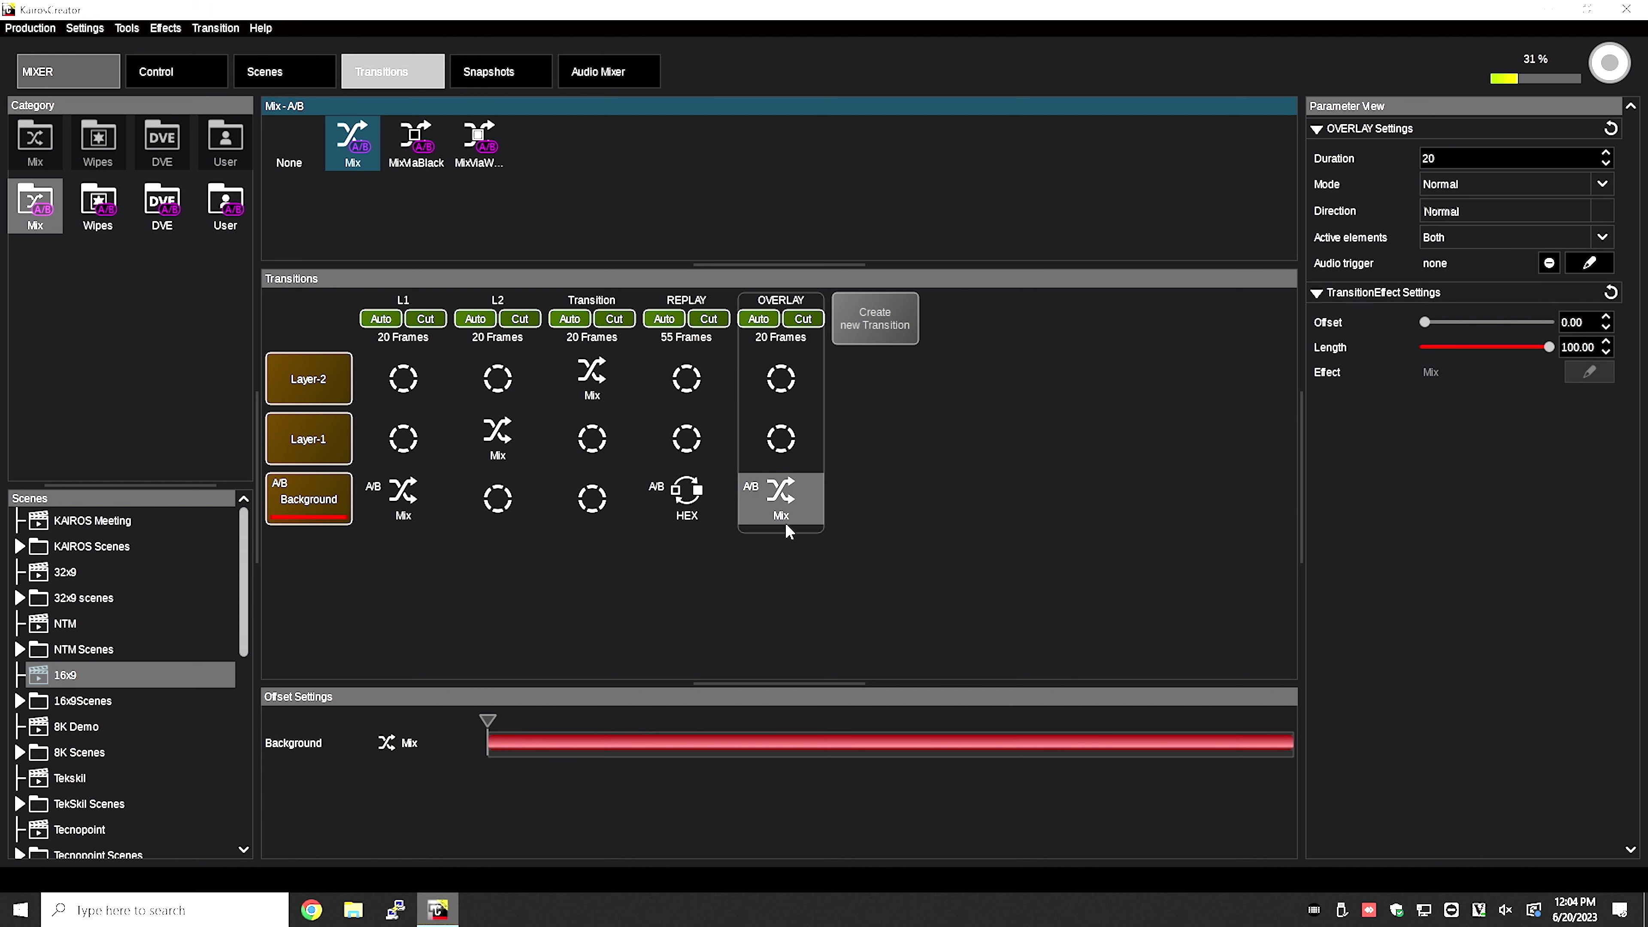
click(217, 216)
drag(676, 141, 785, 495)
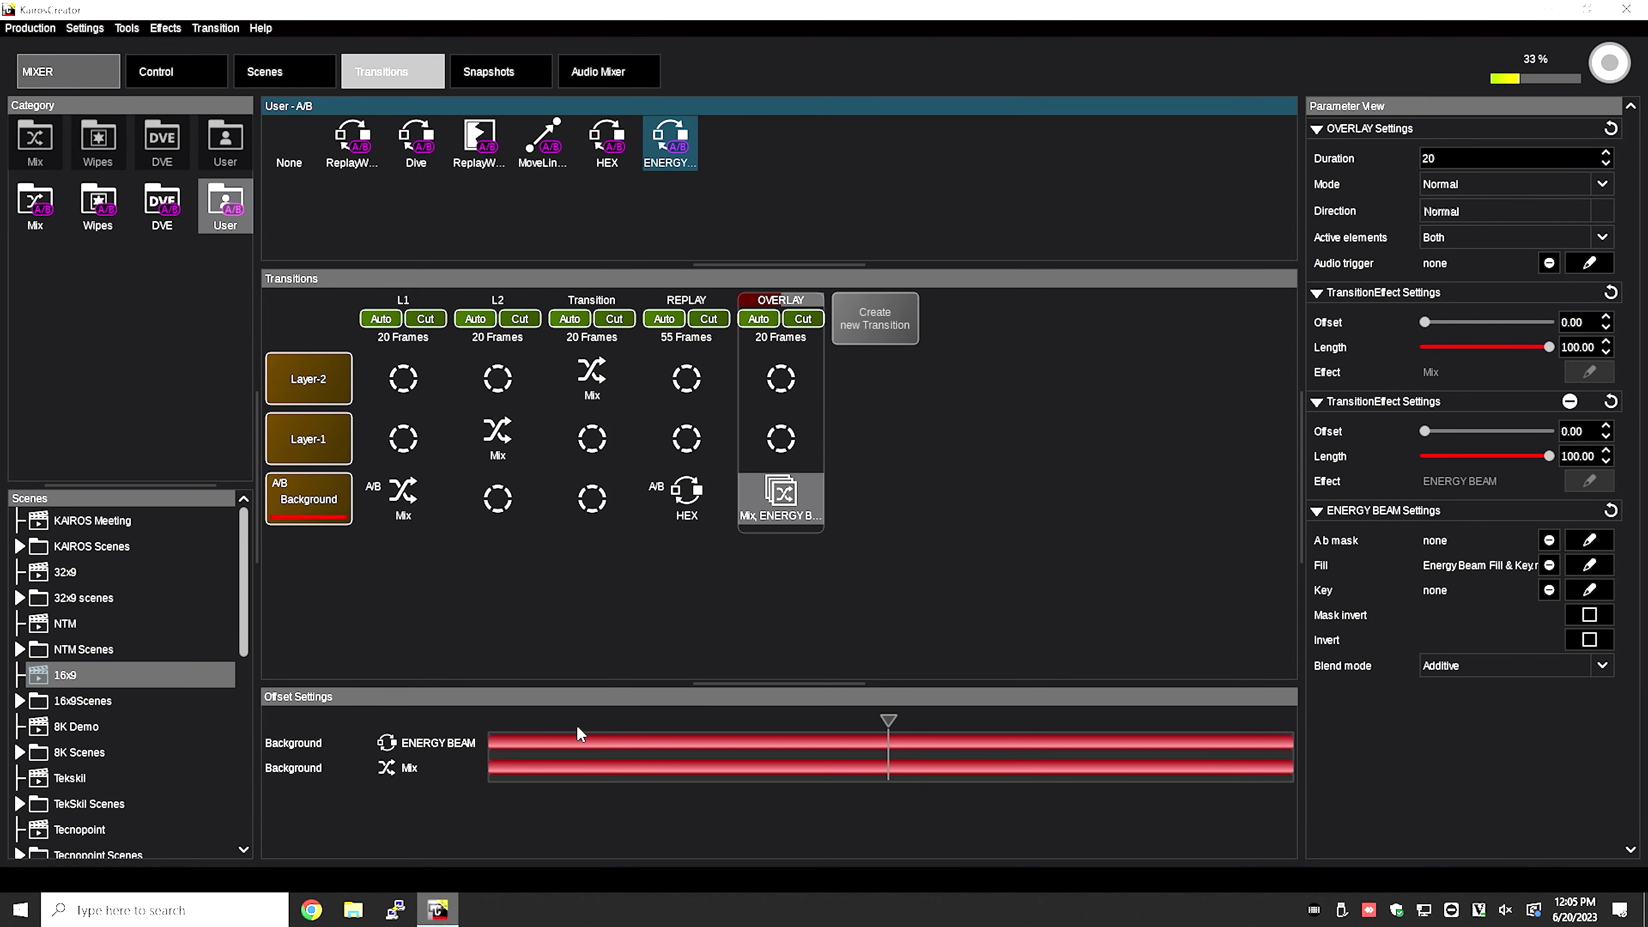
Shorten the OVERLAY transition's Mix effect to a brief cut at mid-timeline, with offset 49.36 and length 0.64.
click(490, 770)
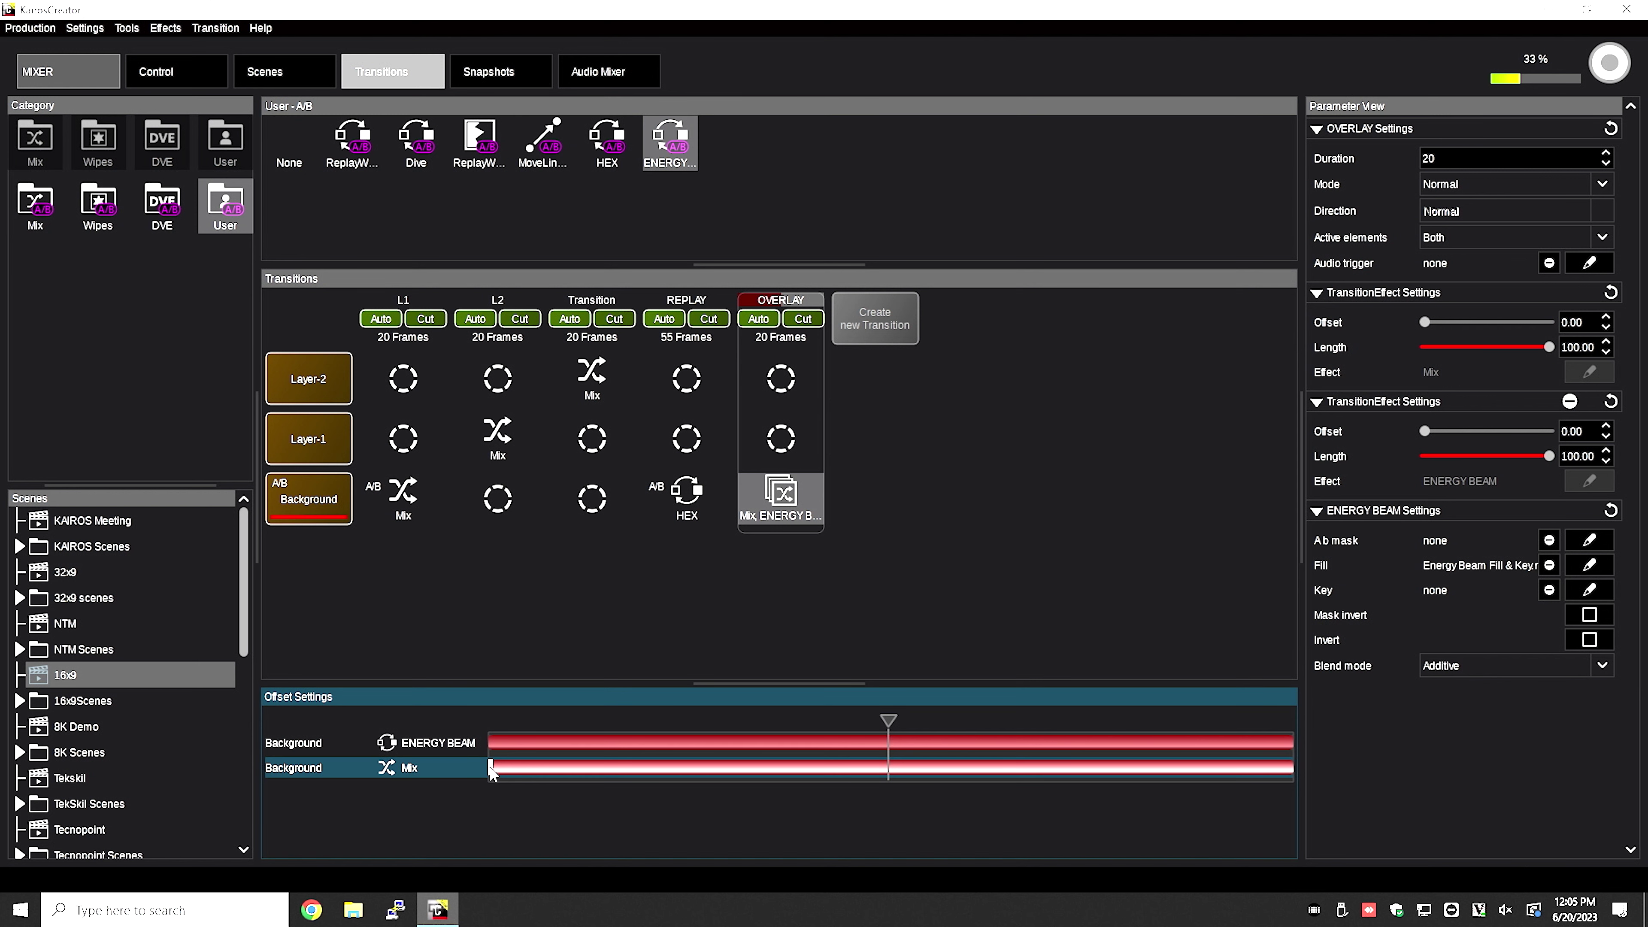
drag(490, 770, 888, 770)
drag(1288, 767, 888, 772)
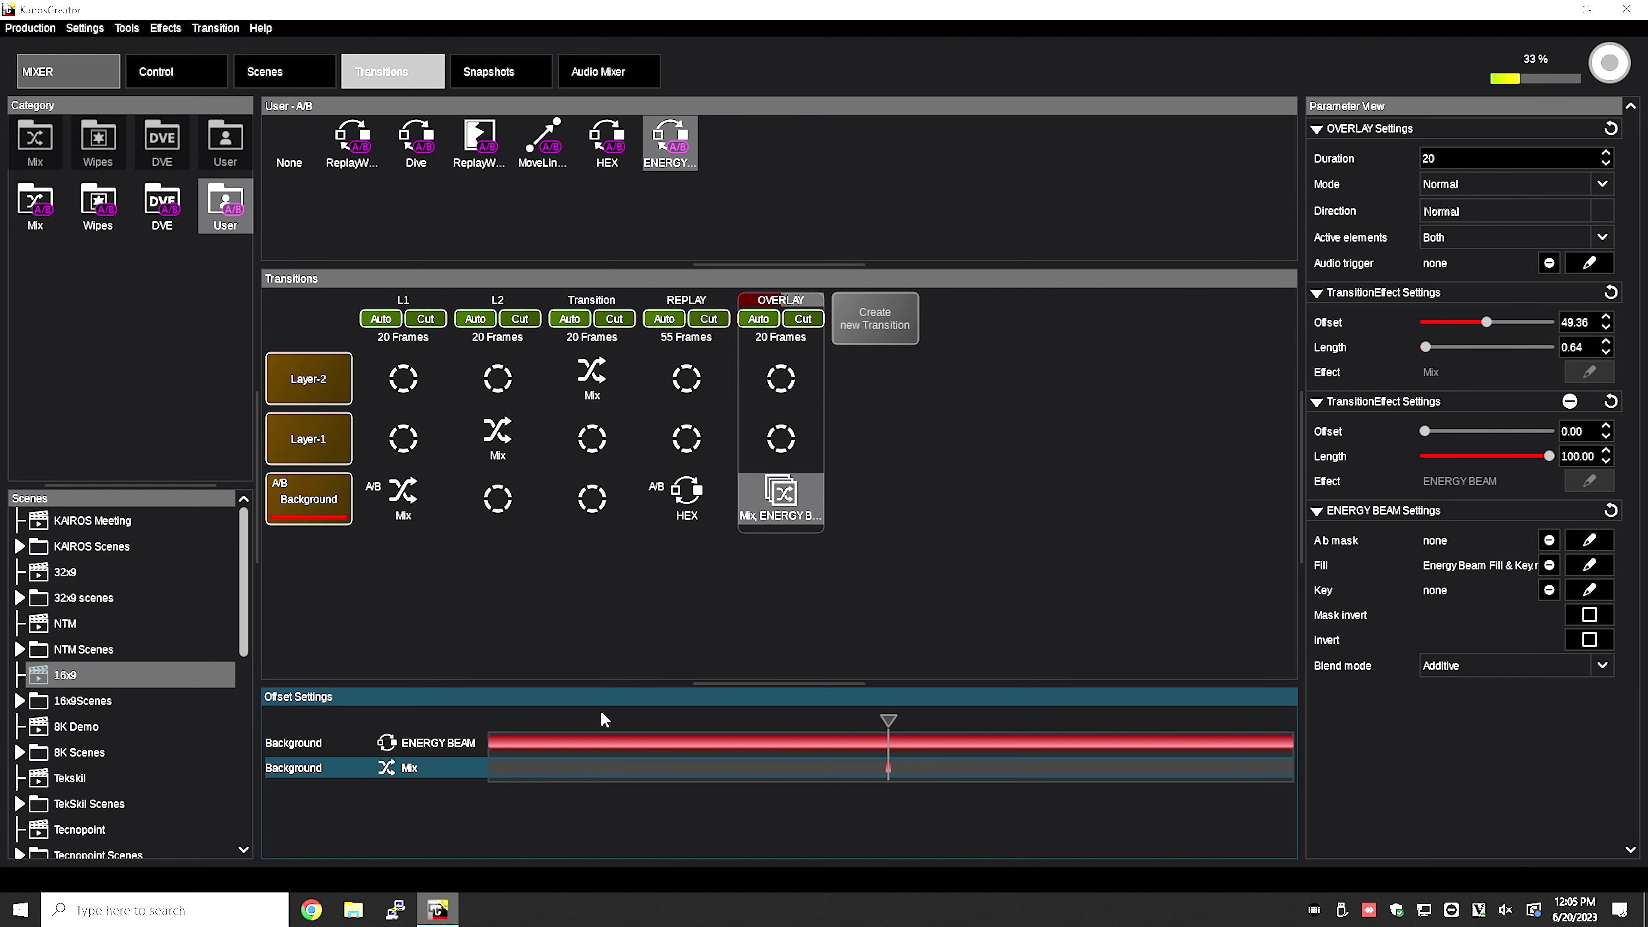